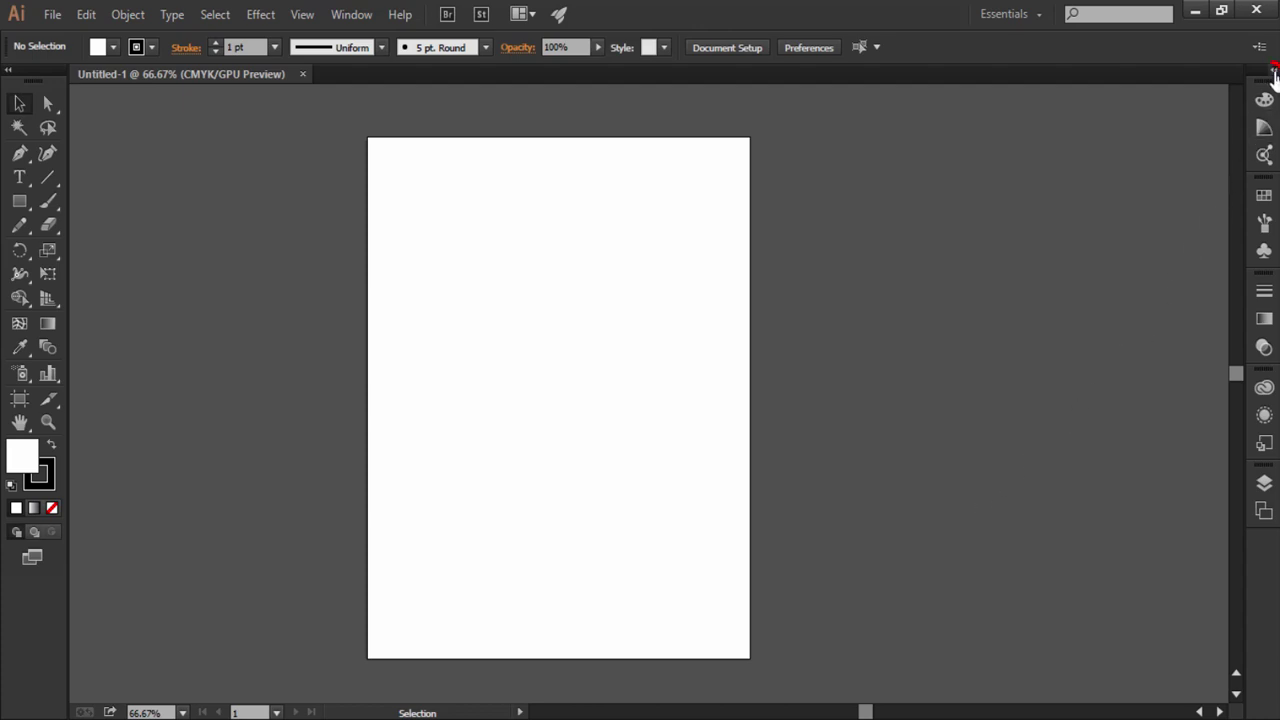
Step: Expand the docked side panels, show the Color Guide, and open the workspace list
left_click(1271, 70)
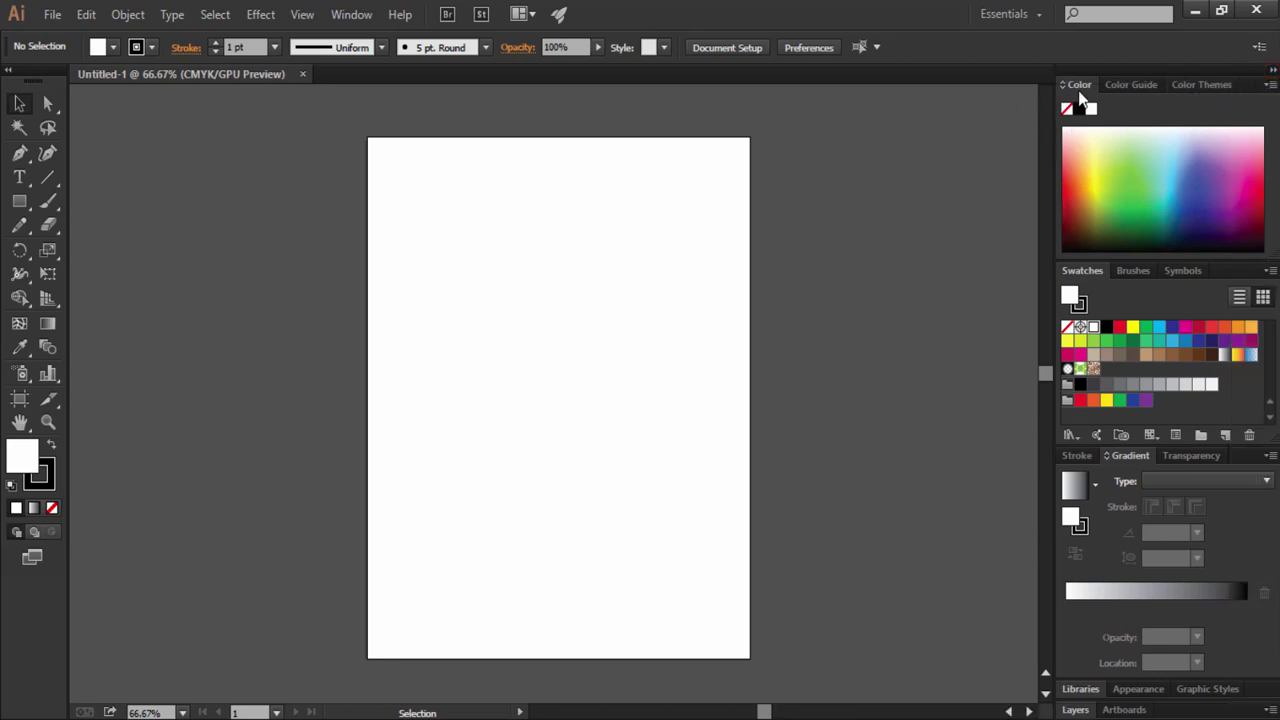
left_click(1135, 88)
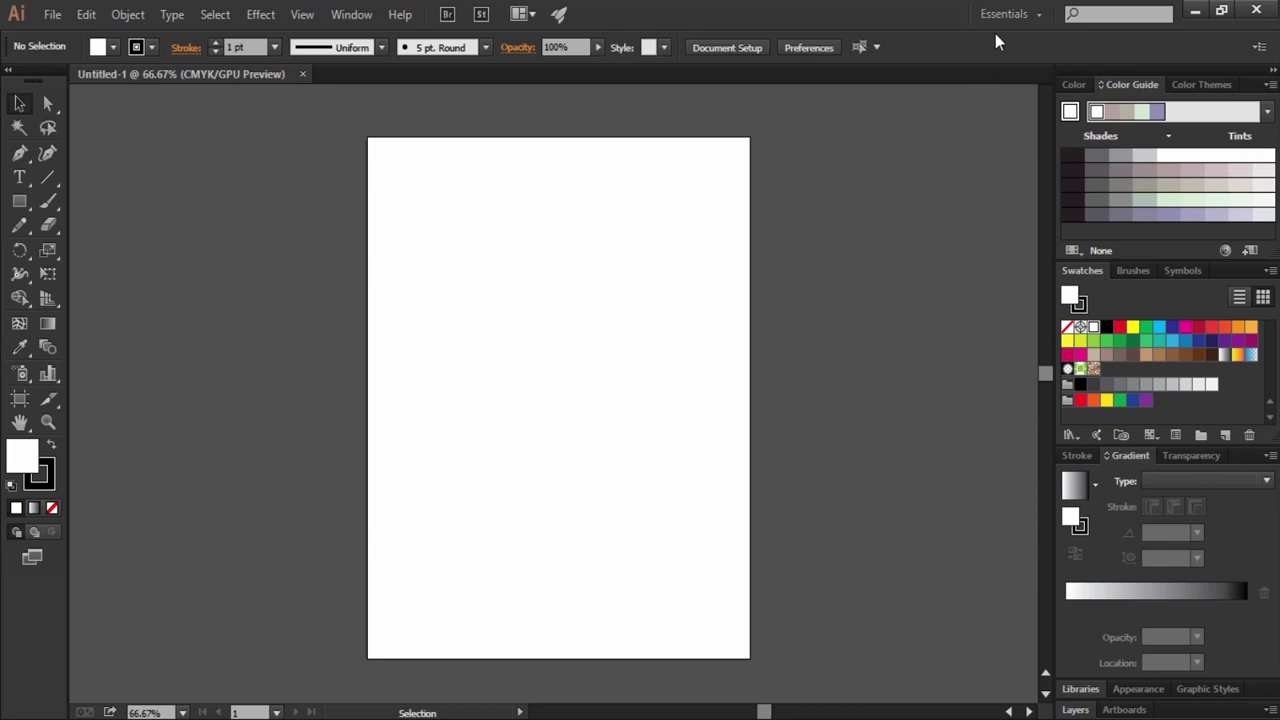
left_click(1030, 14)
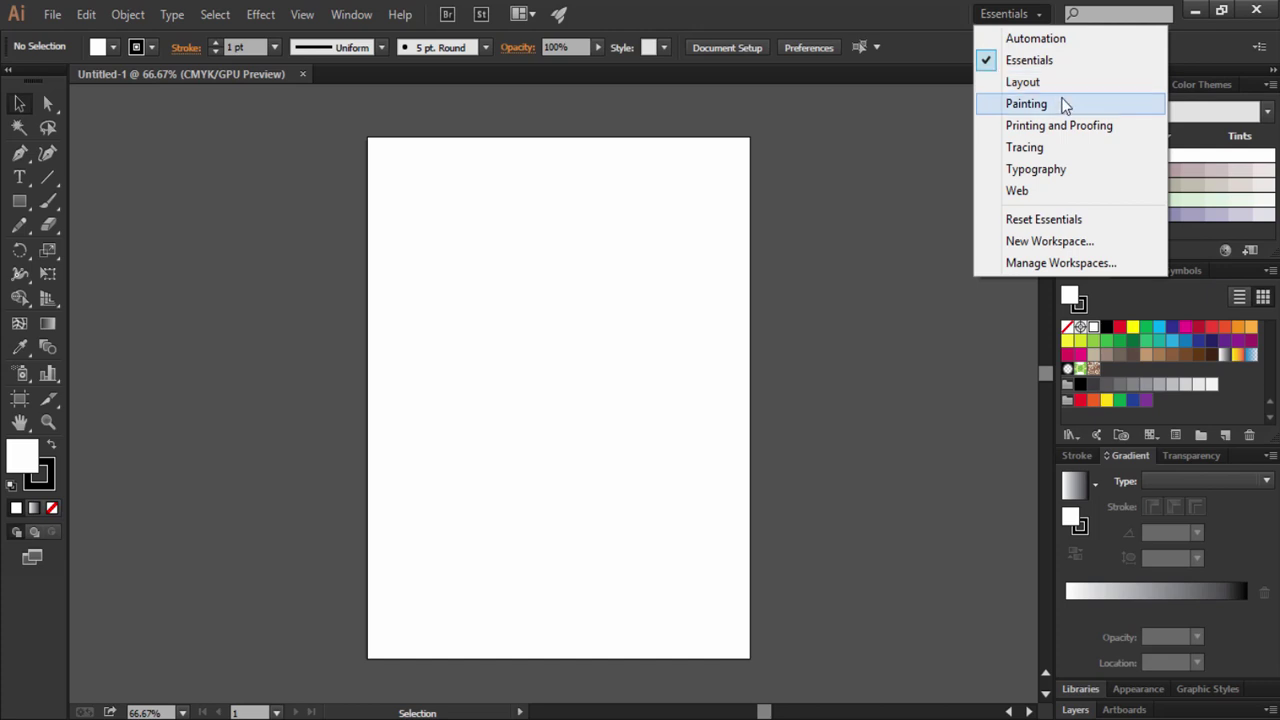
Step: Switch to the Layout workspace, then reopen the workspace list
left_click(996, 86)
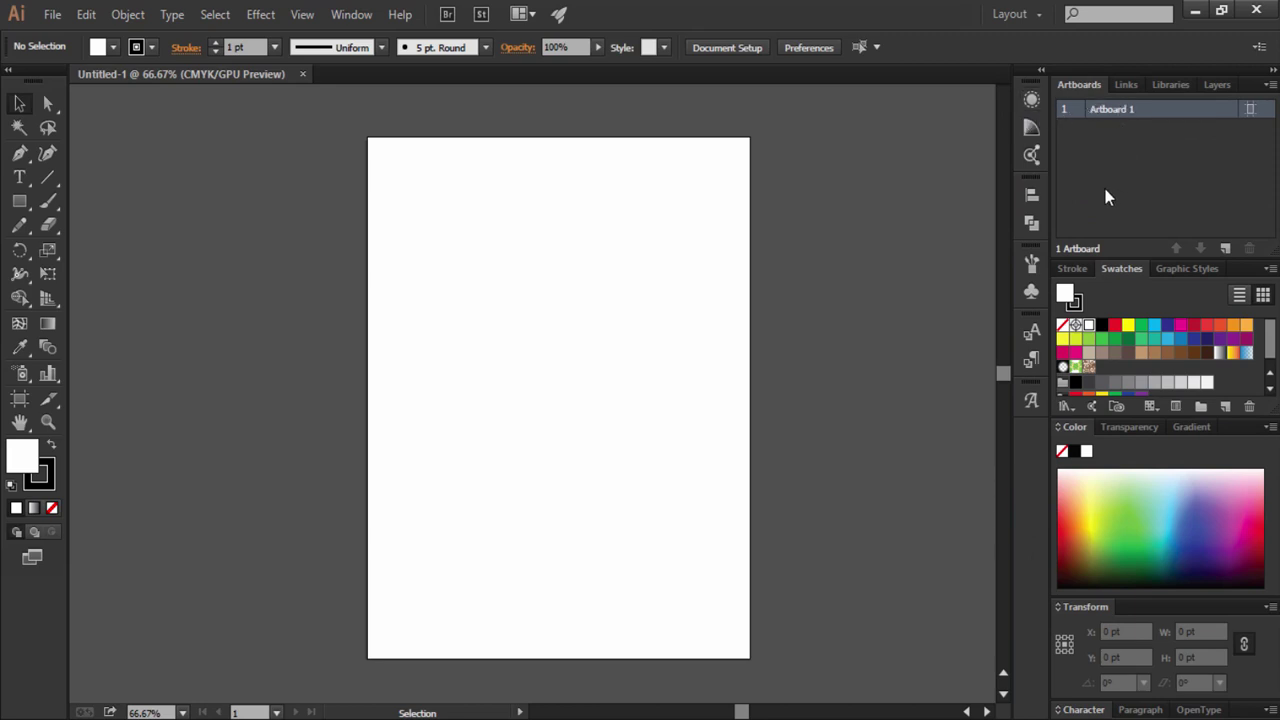
left_click(1030, 14)
Step: Return to Essentials and remove the Color Themes panel from the colour group
left_click(1040, 60)
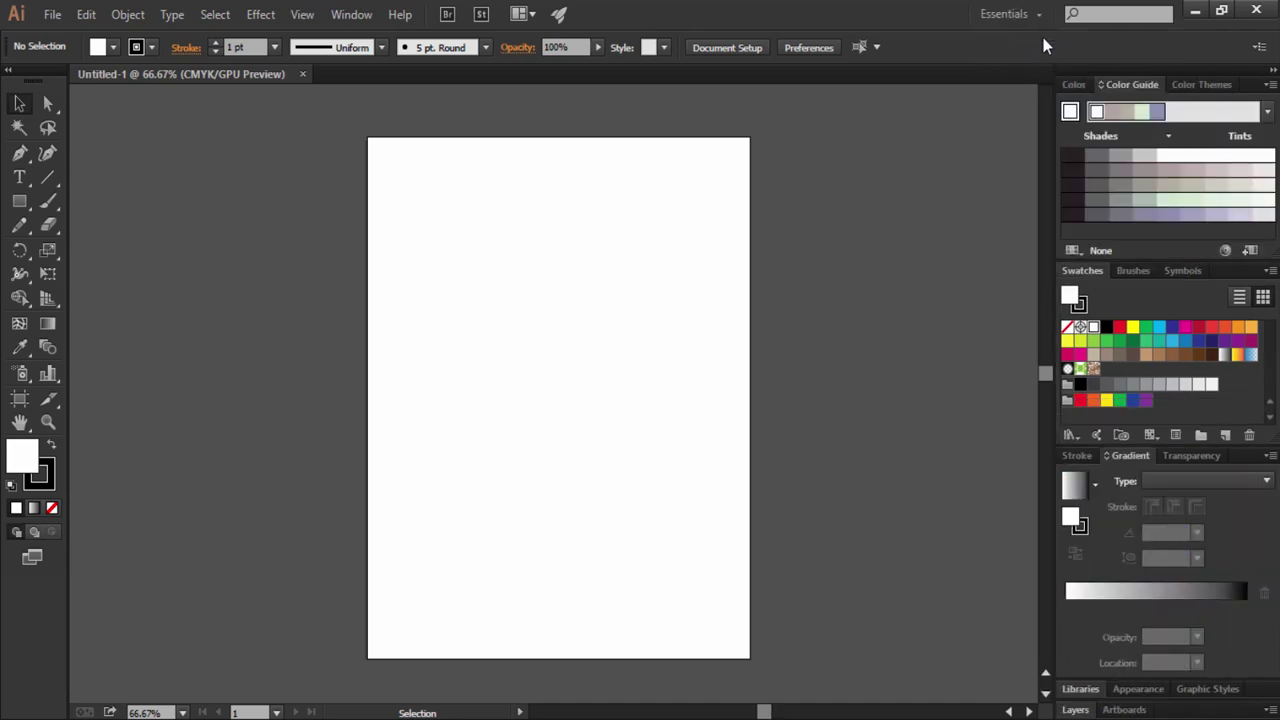
left_click(1068, 85)
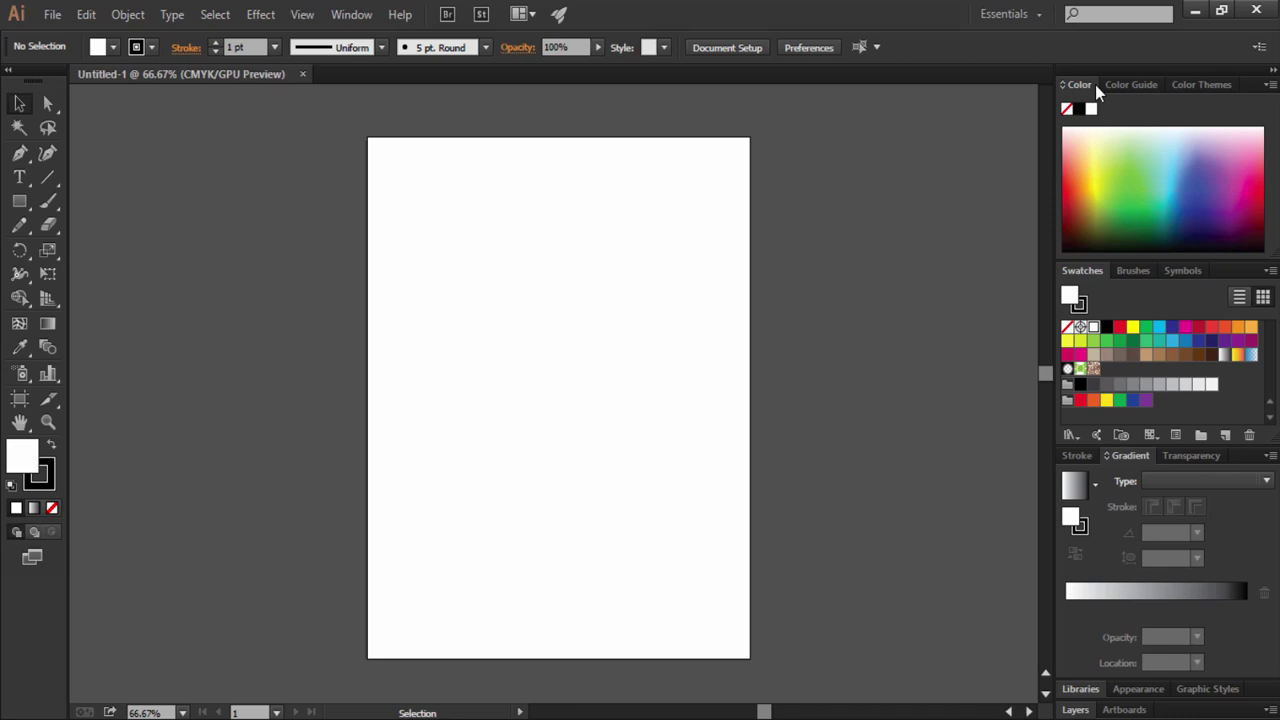
left_click(1124, 88)
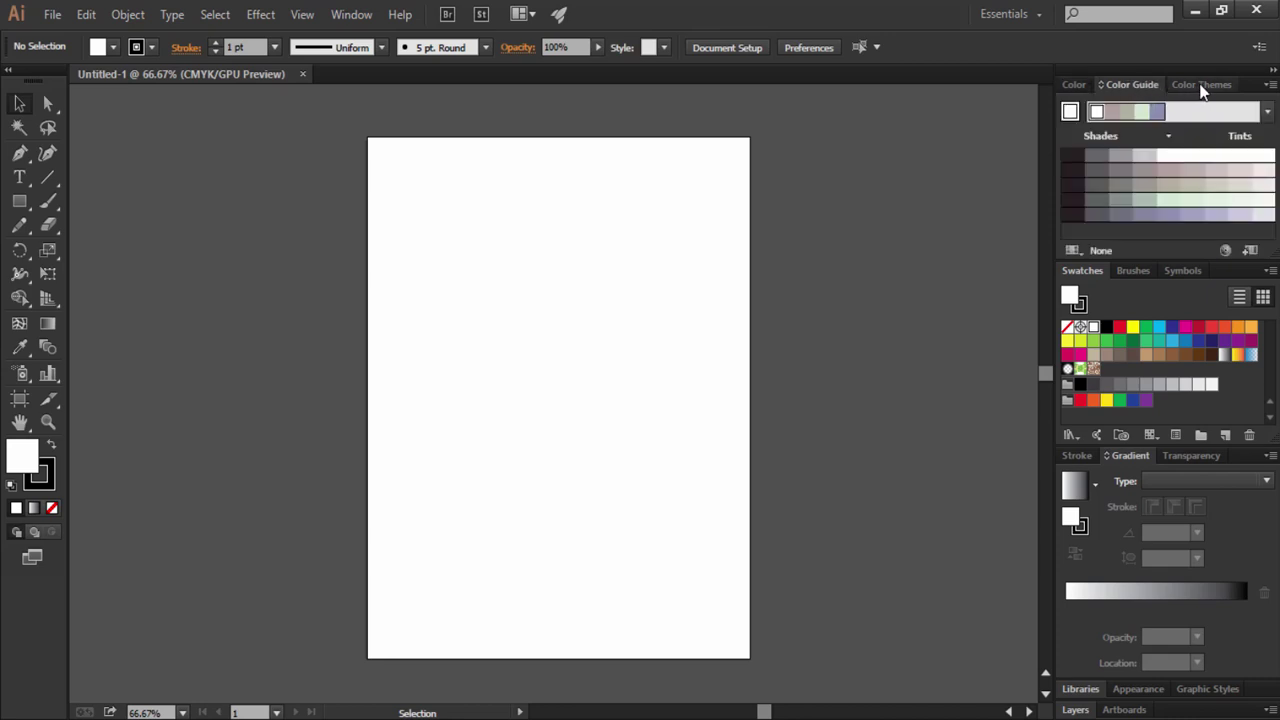
left_click_drag(1204, 81, 806, 251)
left_click(984, 238)
Step: Group a shortened Swatches panel with the colour panels and float the Symbols panel
left_click_drag(1087, 273, 1202, 86)
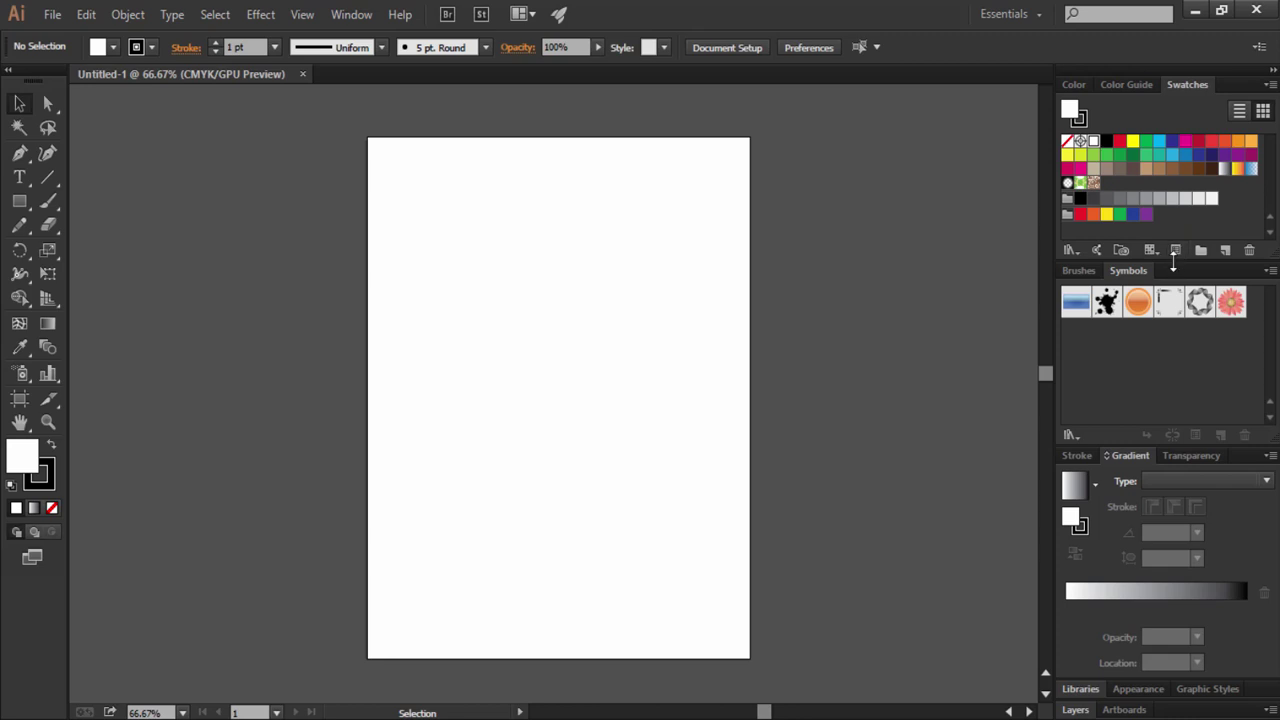
left_click_drag(1173, 260, 1174, 146)
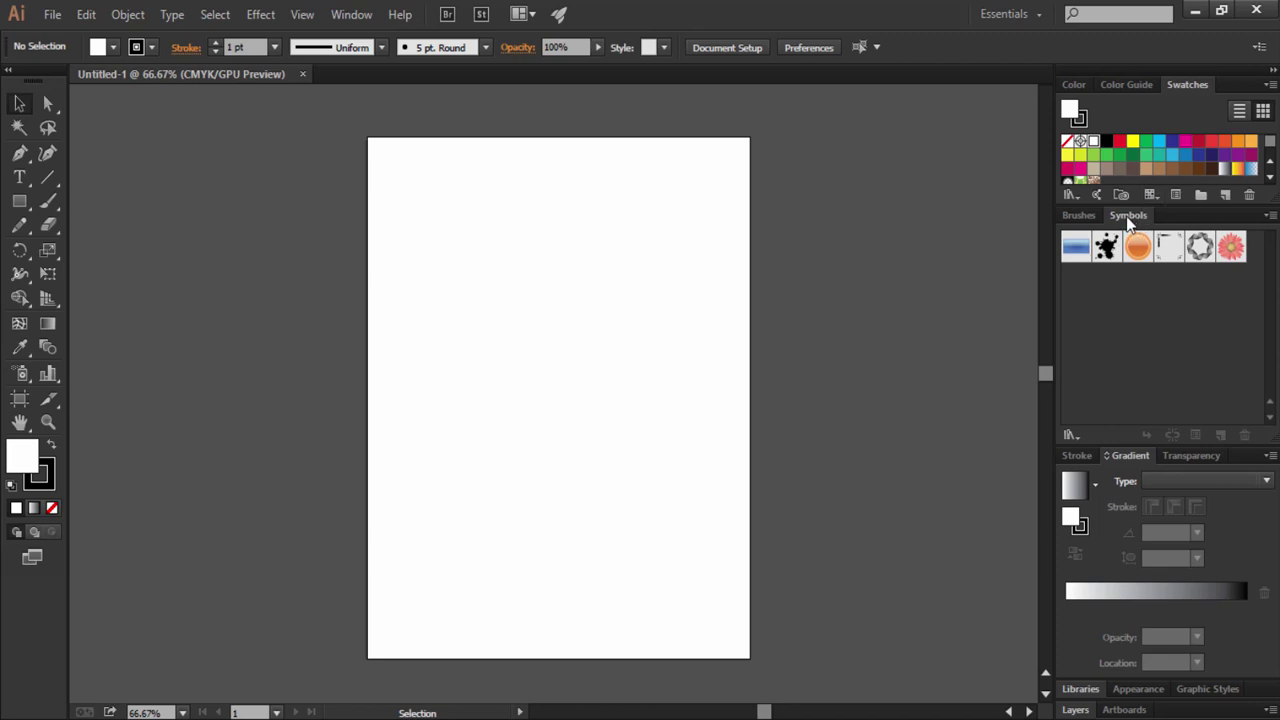
mouse_move(1127, 215)
left_mouse_down()
mouse_move(1021, 273)
mouse_move(818, 281)
left_mouse_up()
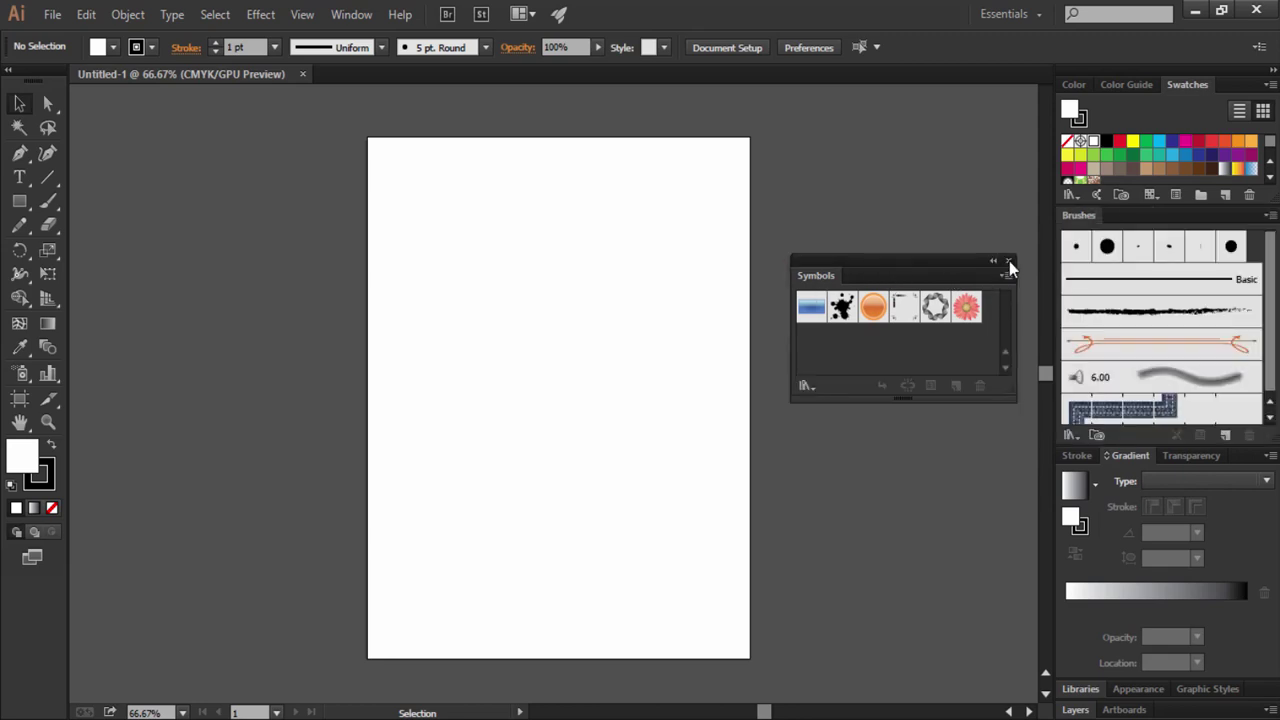
Step: Close Symbols, group Stroke with Brushes, and remove the Gradient and Transparency panels
left_click(1009, 261)
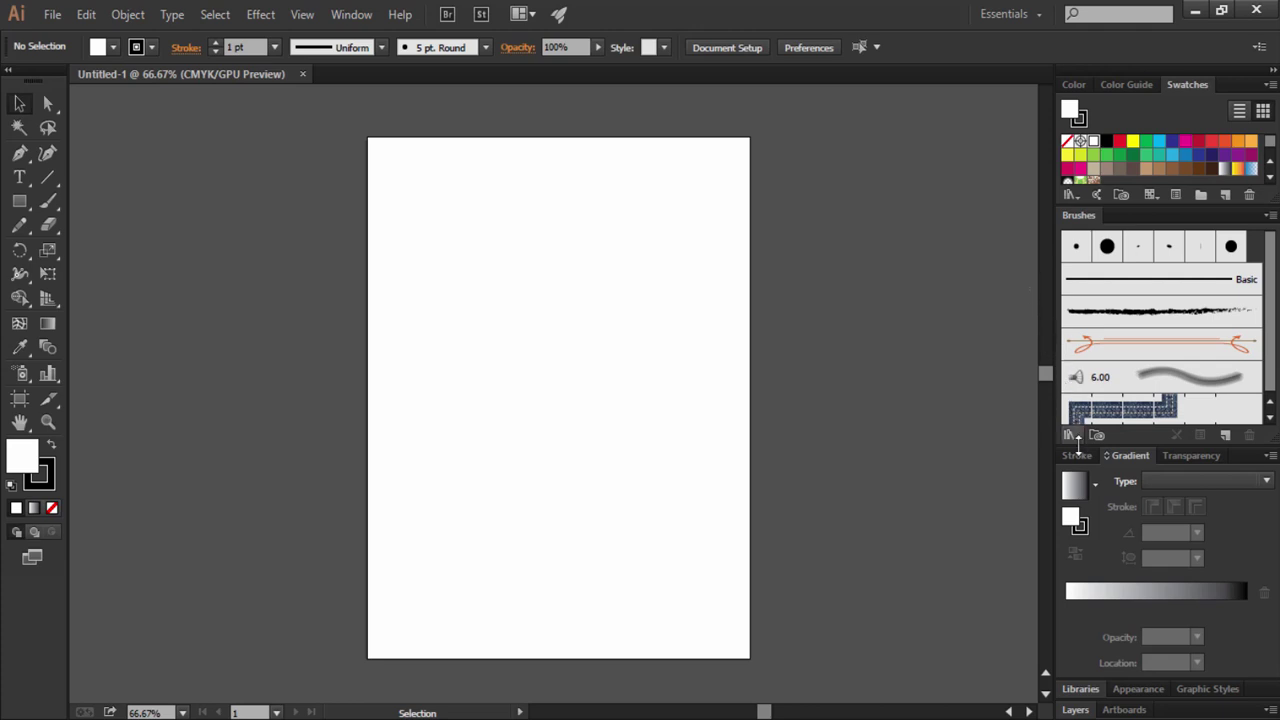
mouse_move(1068, 455)
left_mouse_down()
mouse_move(1001, 438)
mouse_move(1056, 312)
mouse_move(1126, 219)
left_mouse_up()
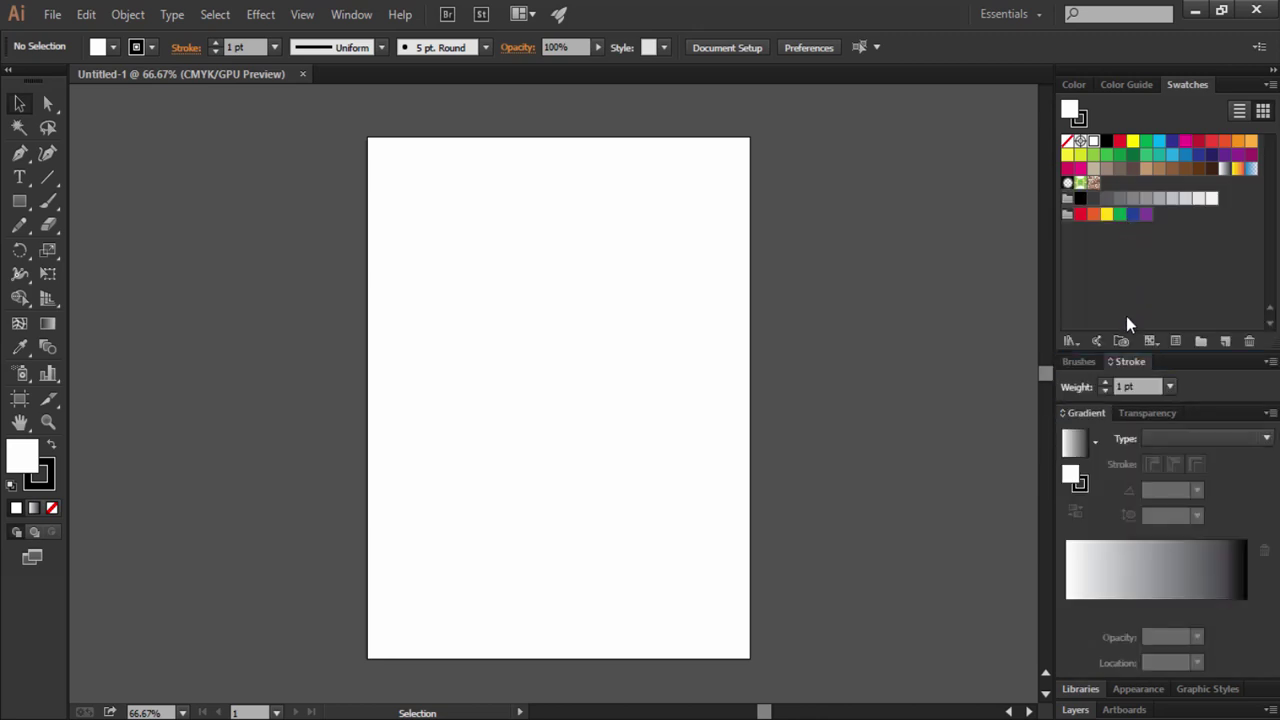
left_click_drag(1094, 413, 934, 409)
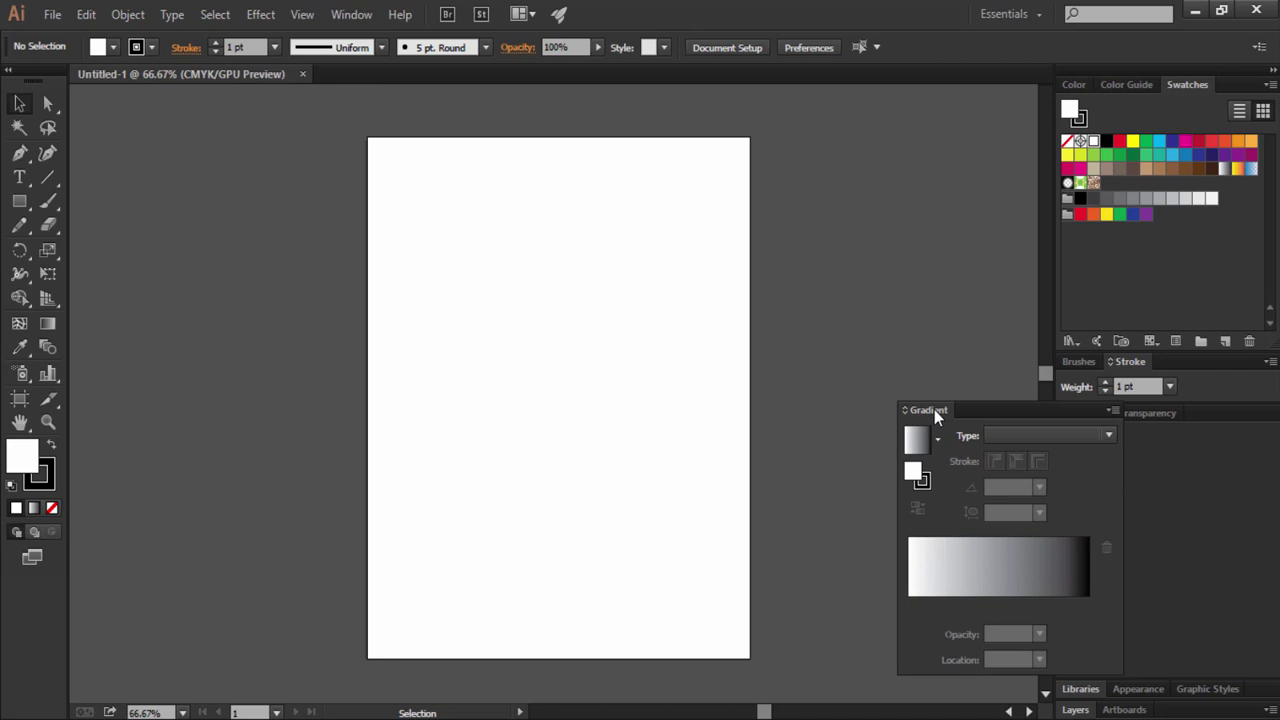
left_click(1119, 396)
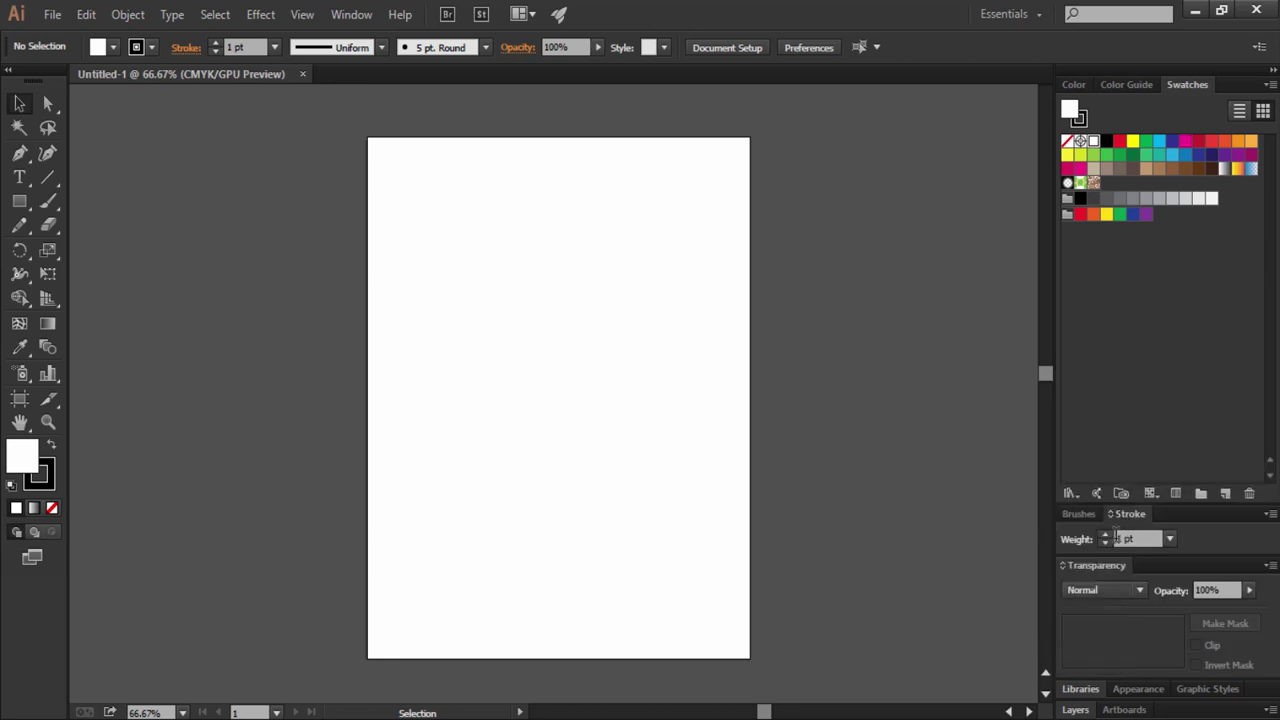
mouse_move(1112, 565)
left_mouse_down()
mouse_move(1070, 565)
mouse_move(810, 472)
left_mouse_up()
left_click(966, 457)
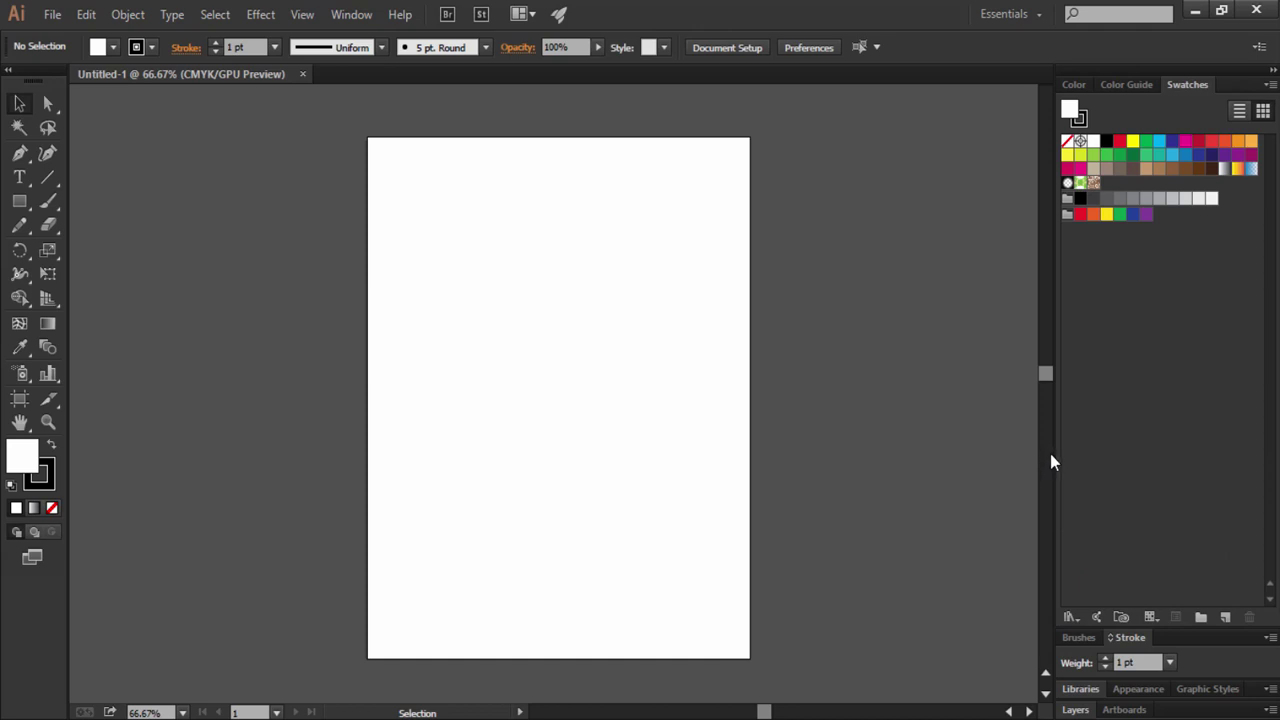
Step: Move Appearance to the dock's bottom, close Libraries and Graphic Styles, and collapse panels to icons
left_click(1132, 688)
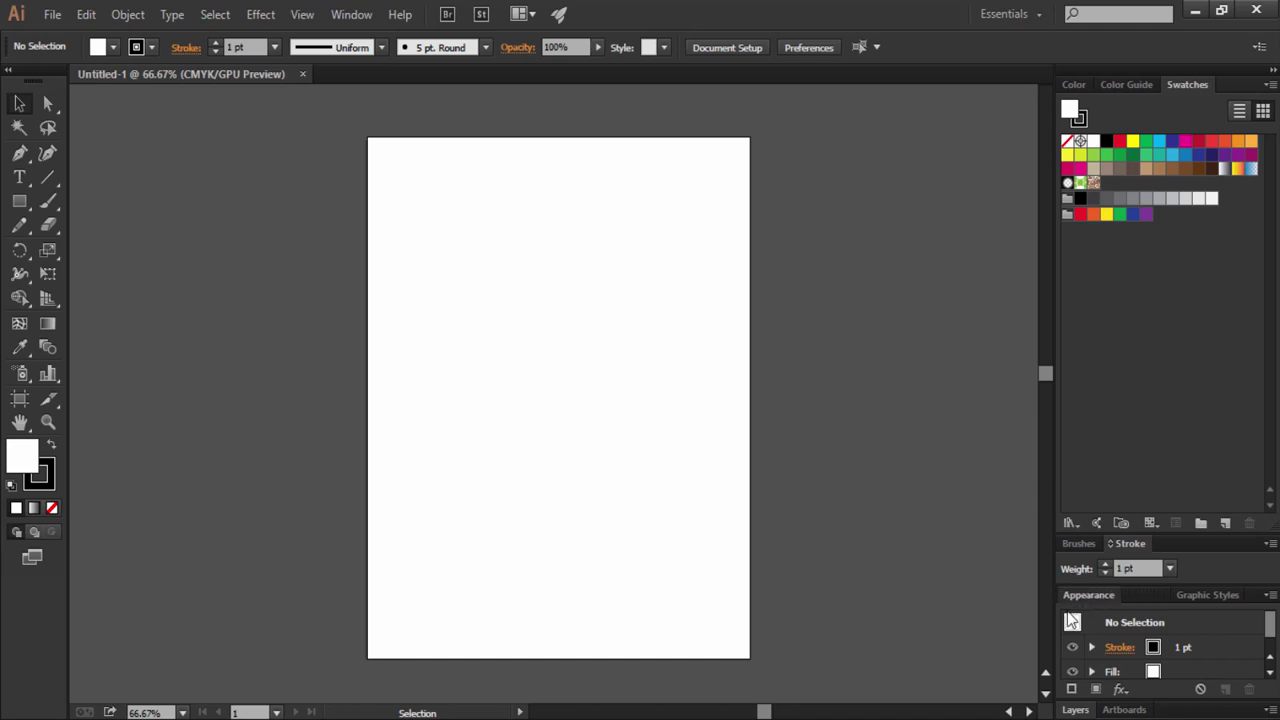
left_click_drag(1137, 596, 1171, 709)
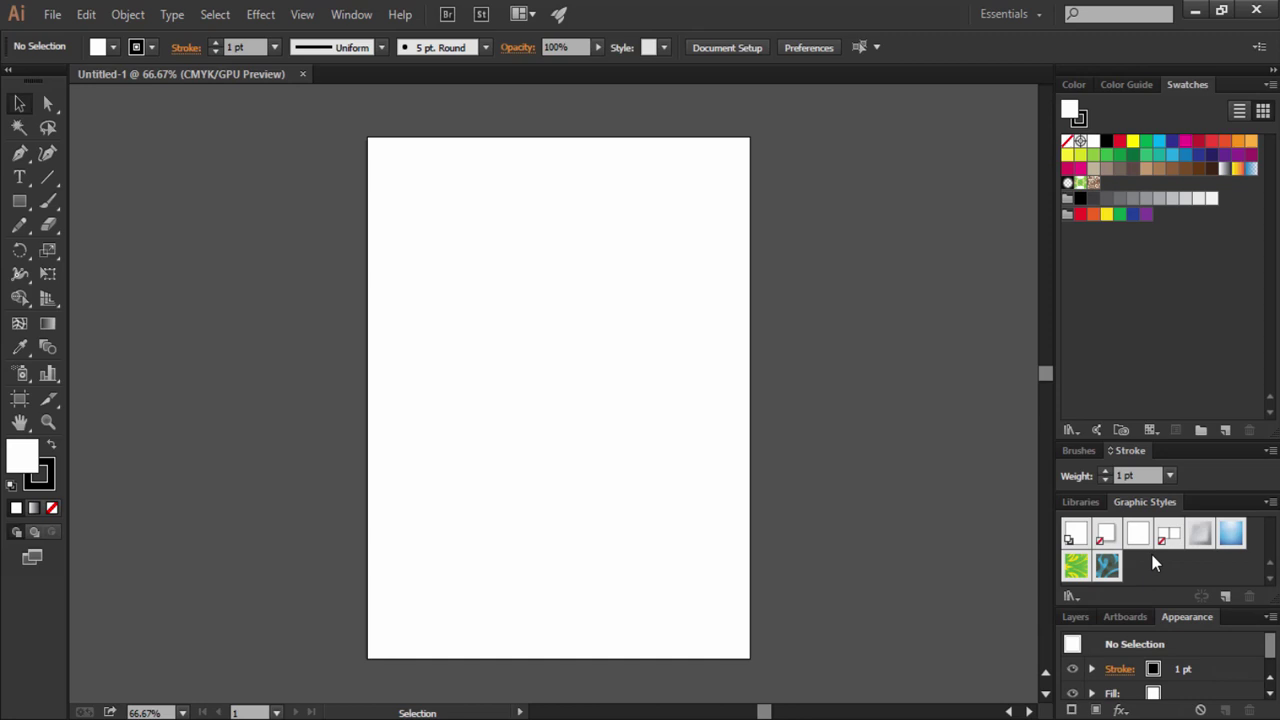
left_click_drag(1200, 505, 923, 509)
left_click(999, 492)
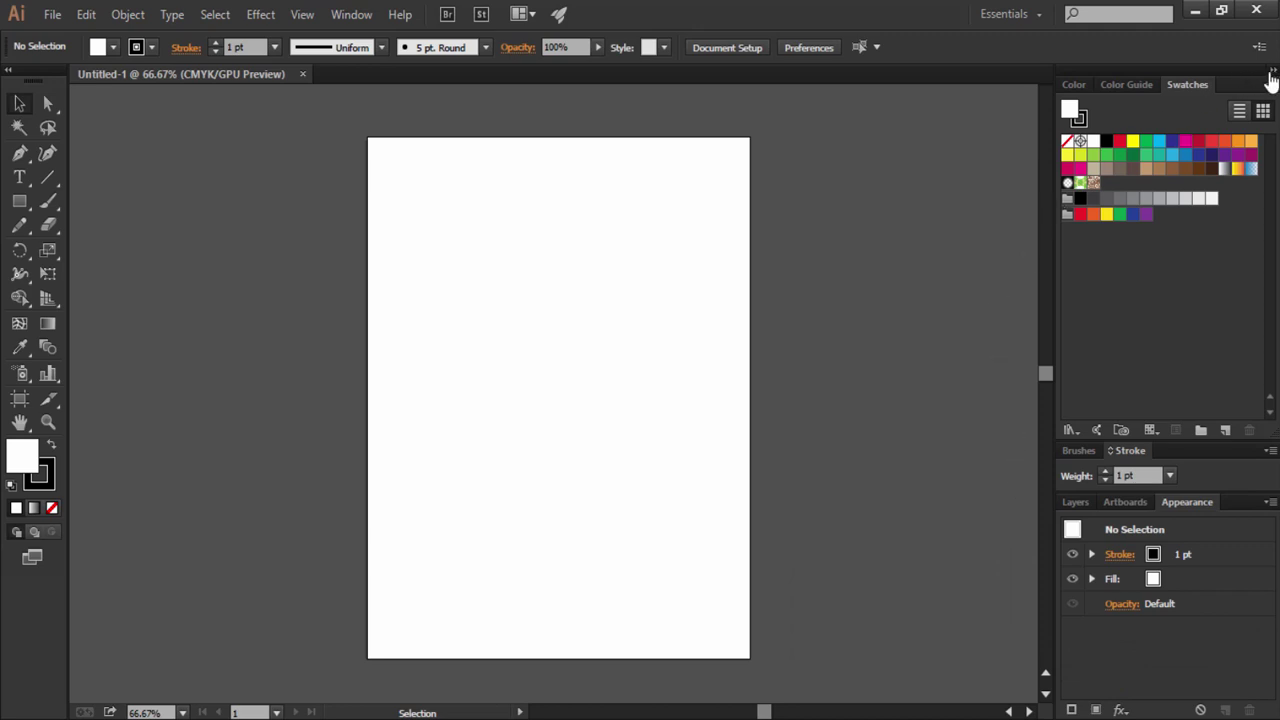
left_click(1271, 71)
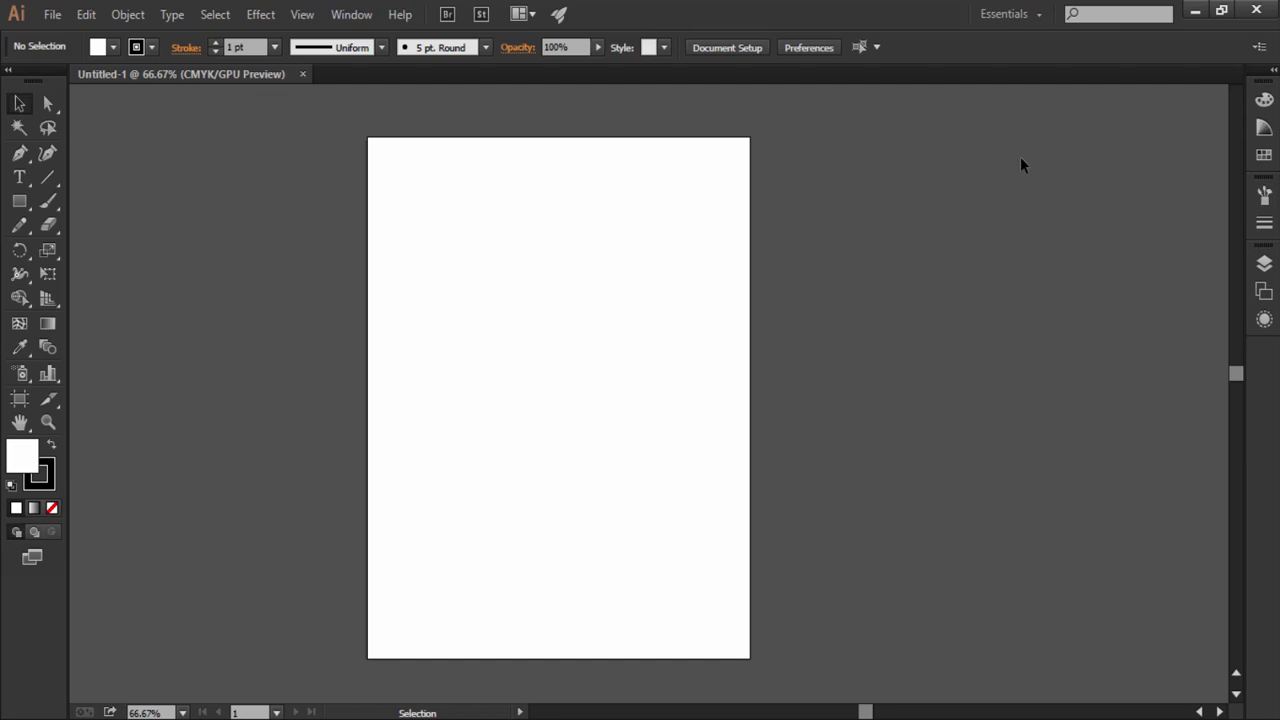
Step: Open Pathfinder from the Window menu and dock it as a new icon column
left_click(351, 14)
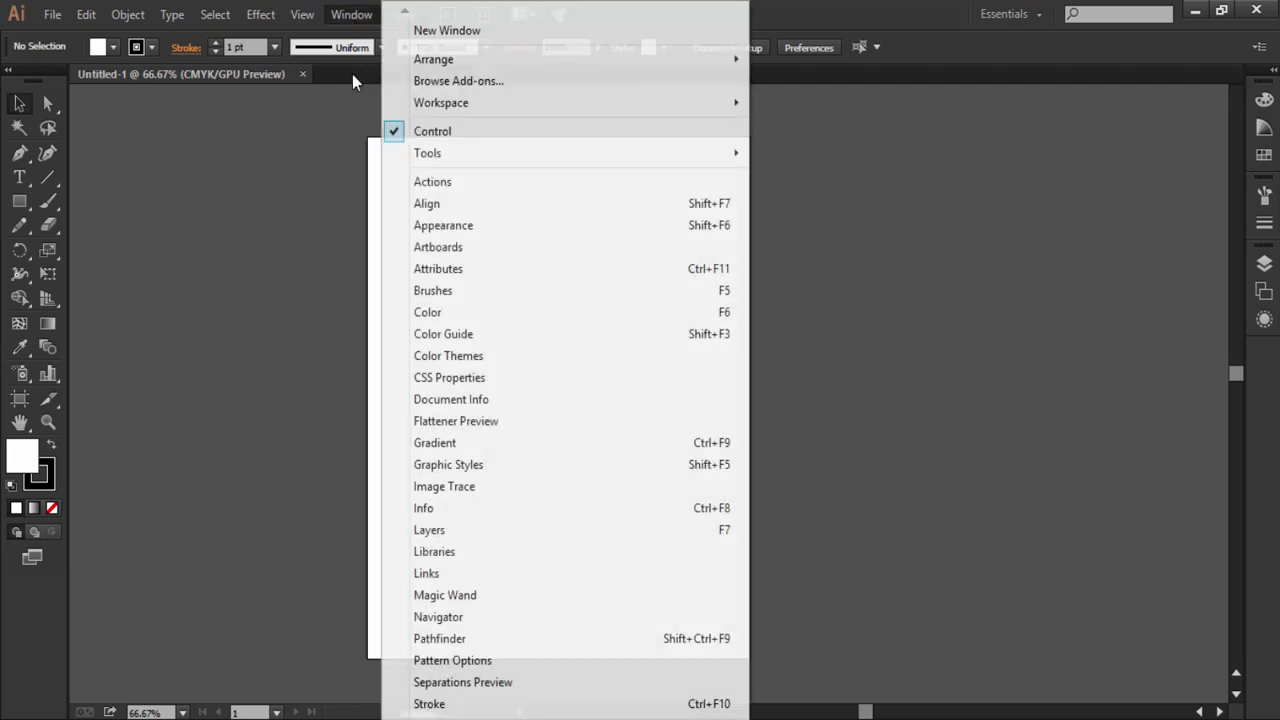
left_click(440, 640)
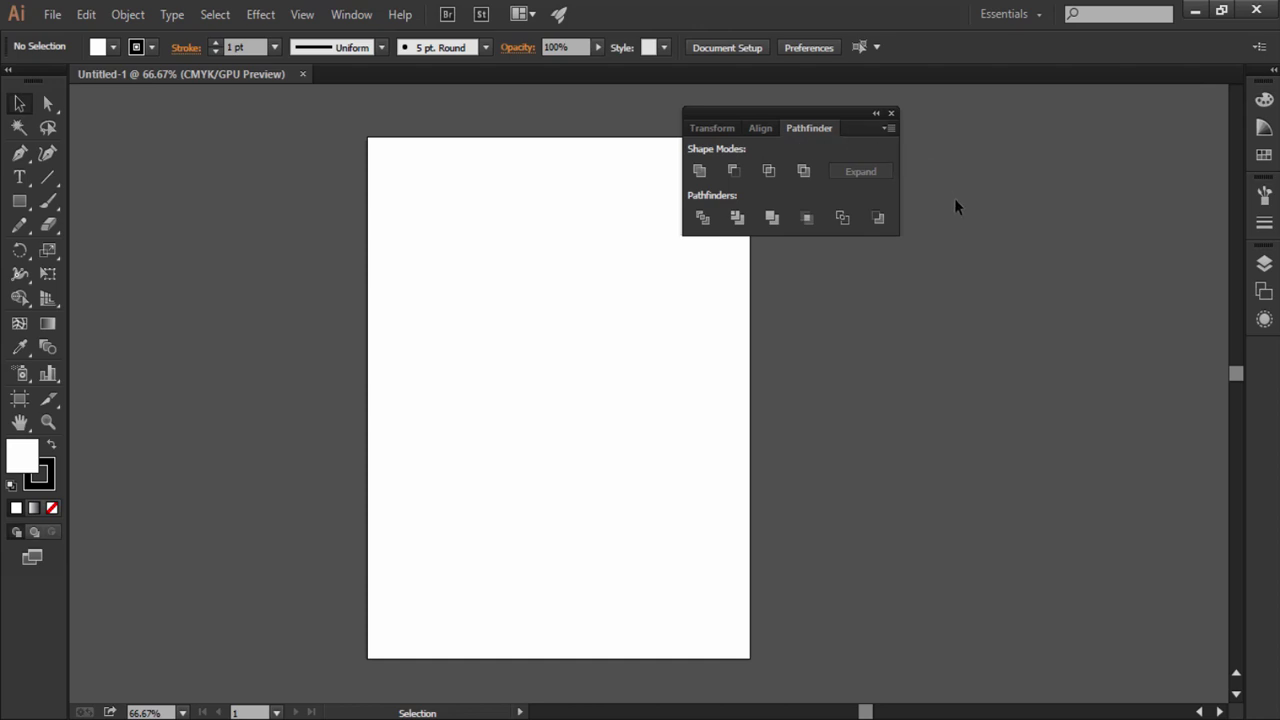
left_click_drag(787, 111, 1278, 356)
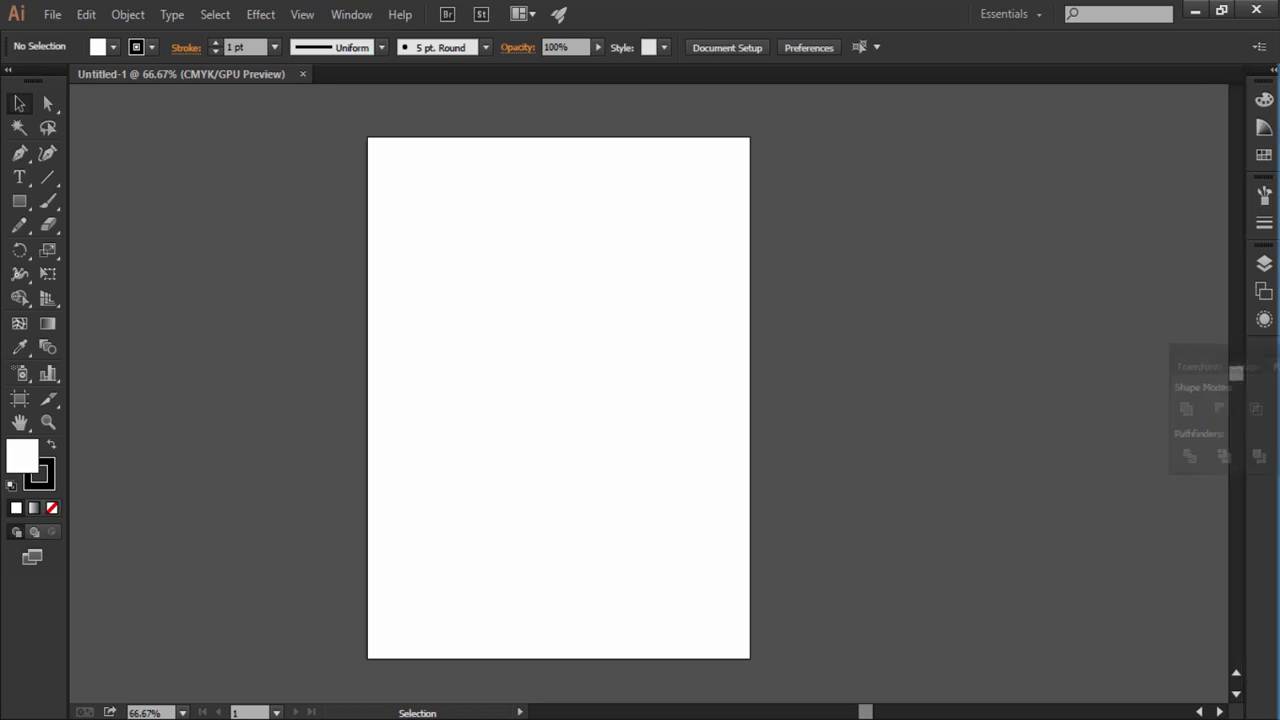
left_click_drag(1278, 356, 1274, 352)
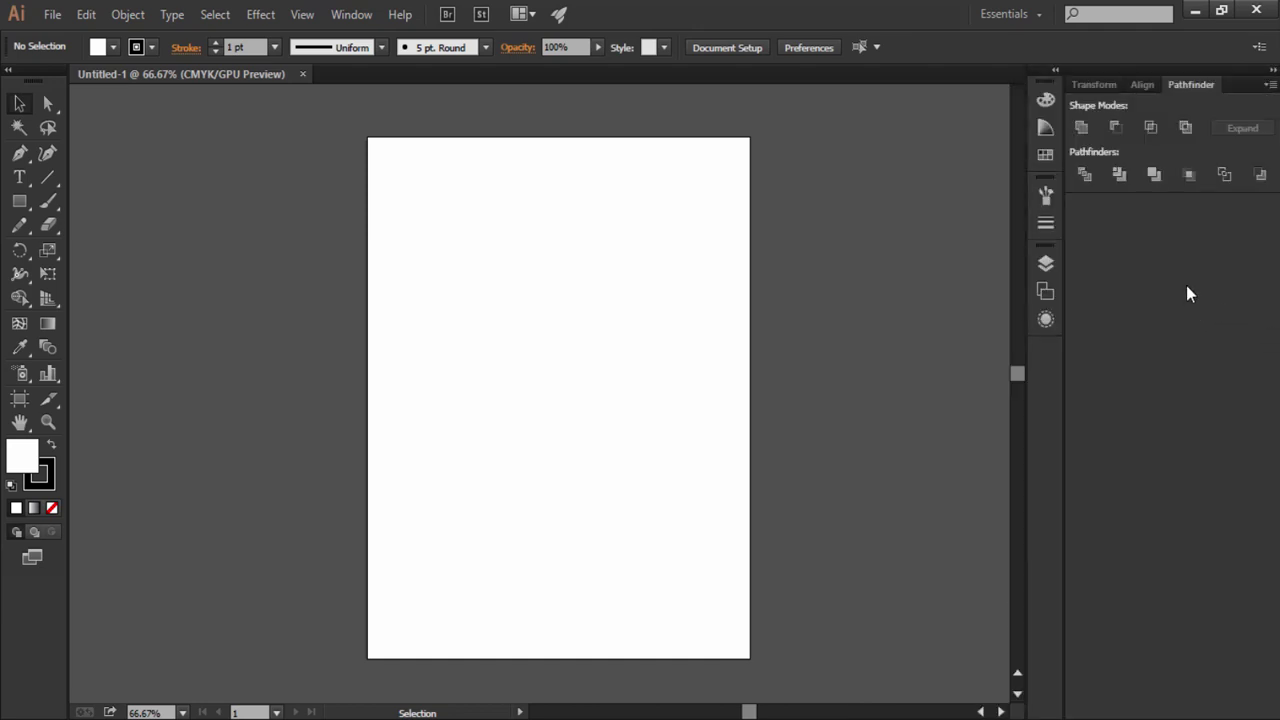
Step: Re-dock the Transform, Align and Pathfinder group within the icon column, removing the extra column
left_click_drag(1240, 94, 1272, 352)
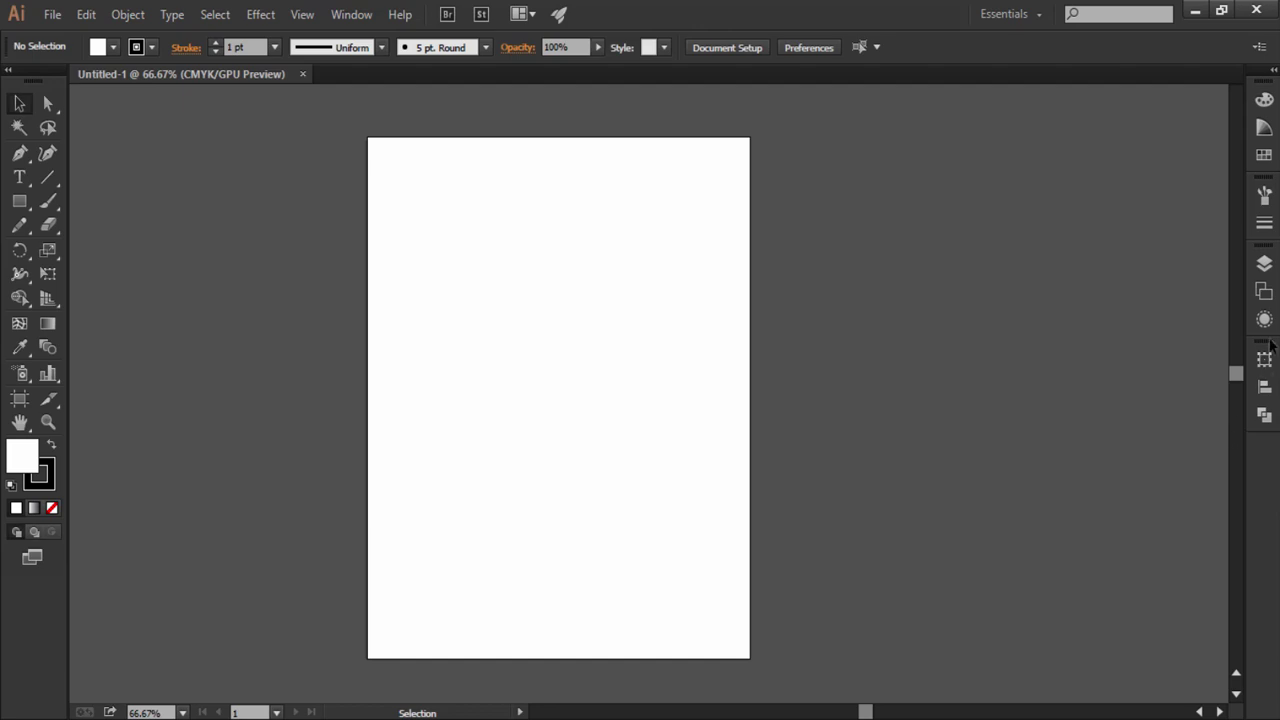
left_click_drag(1264, 341, 1260, 300)
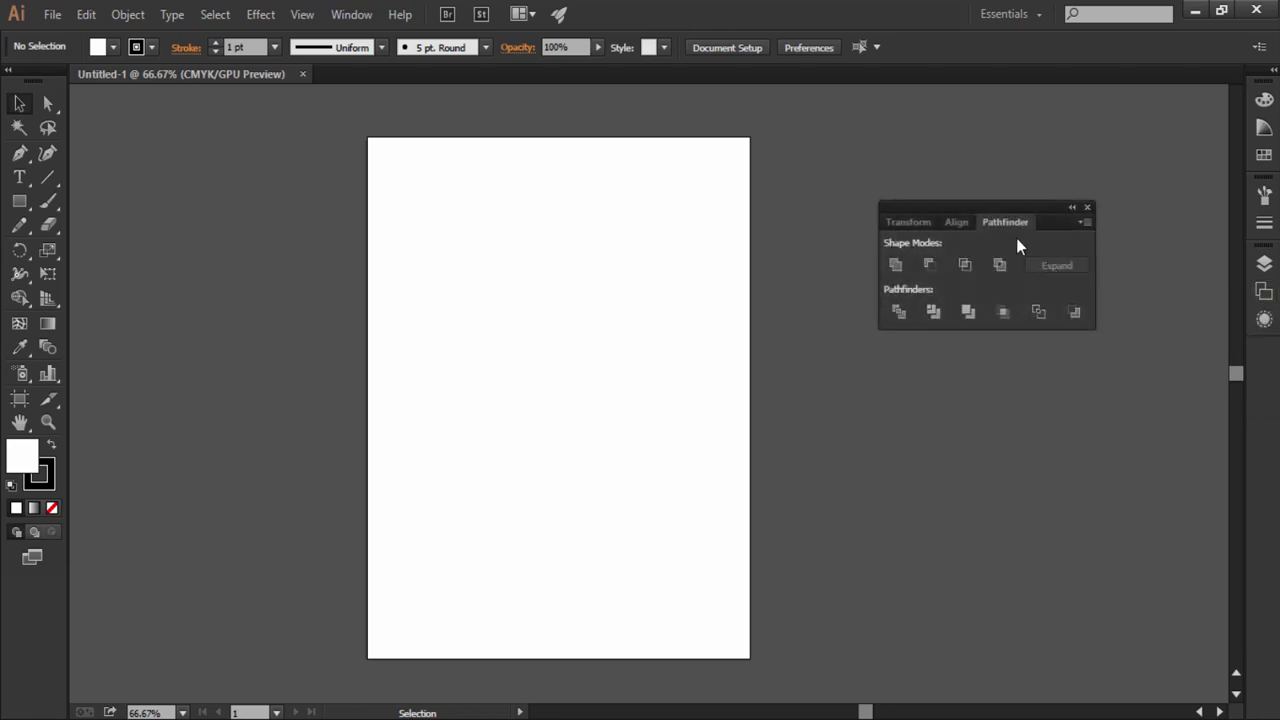
left_click_drag(981, 208, 1231, 352)
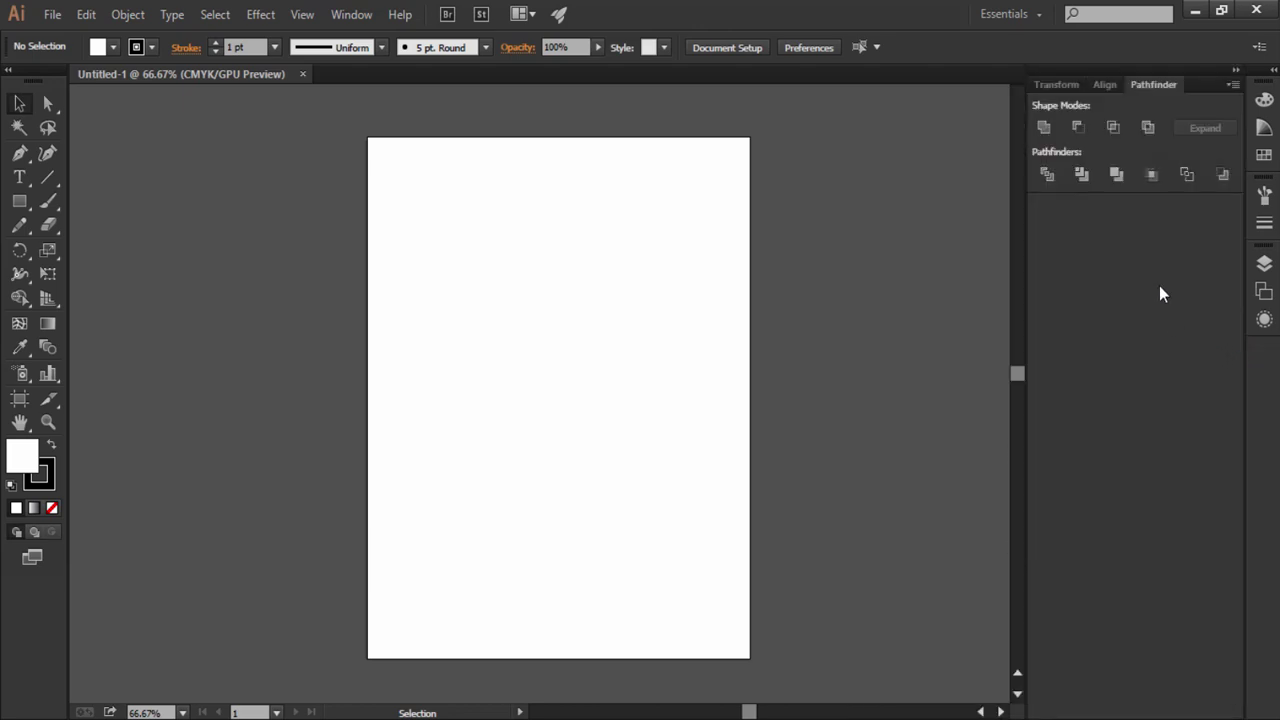
left_click_drag(1205, 87, 1263, 354)
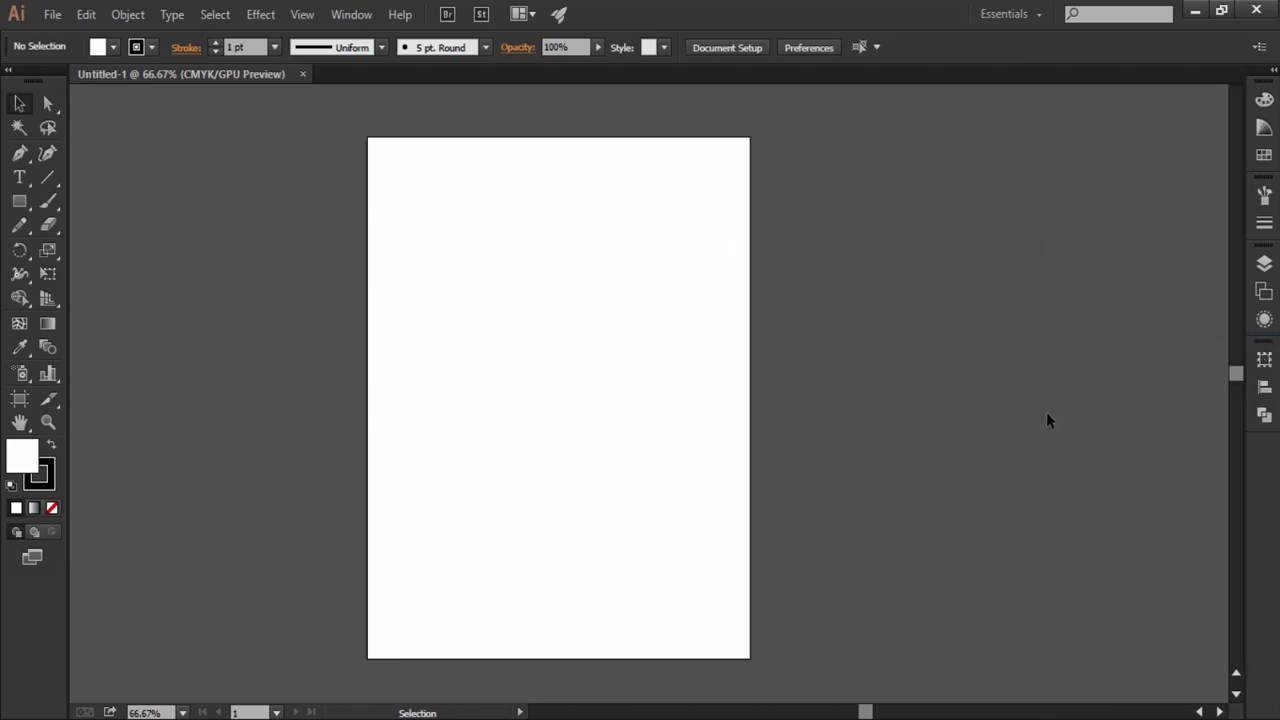
Step: Open Actions from the Window menu and dock the Actions and Links group in the icon column
left_click(354, 19)
left_click(424, 190)
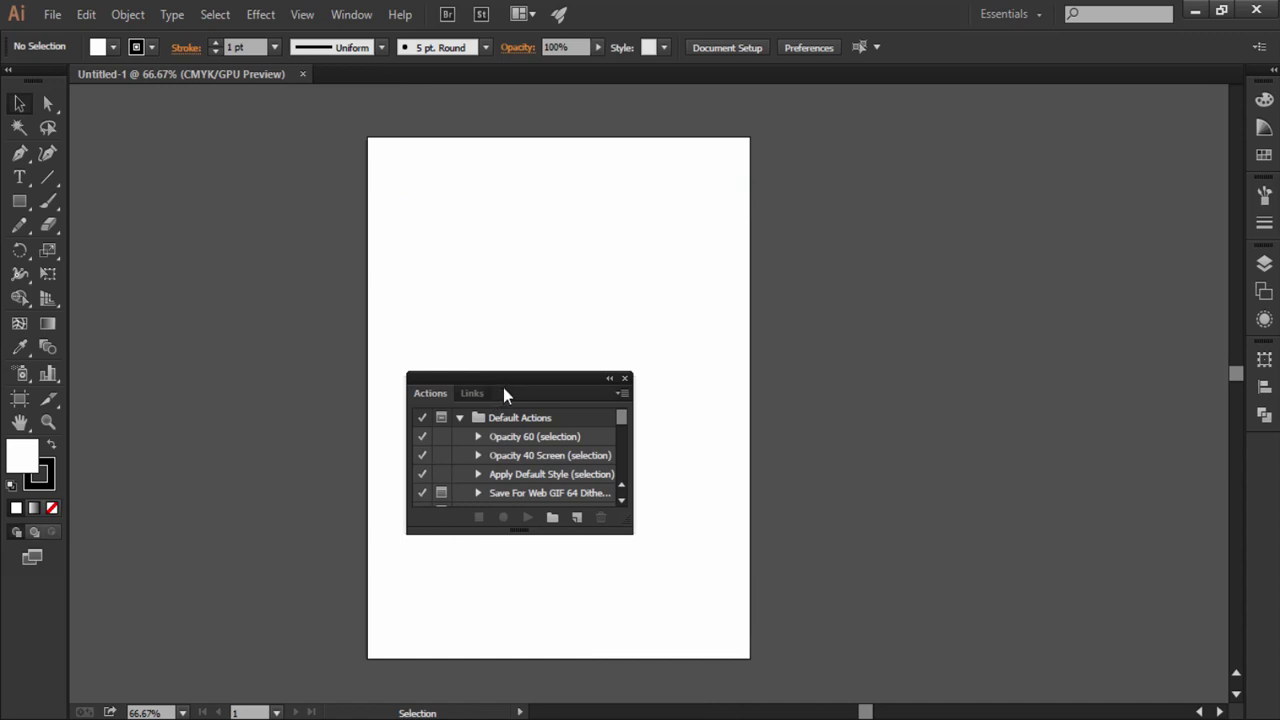
left_click_drag(501, 378, 1245, 445)
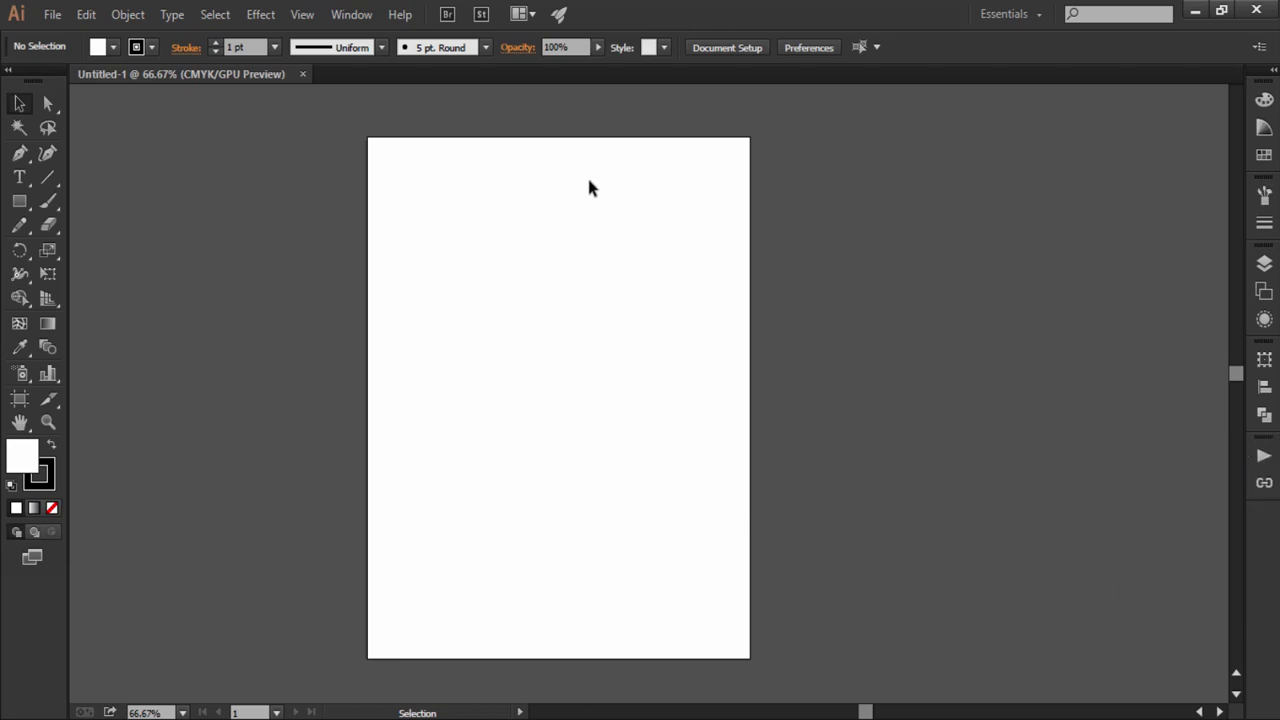
Step: Open Info, then dock Info and Navigator as separate icons below Actions and Links
left_click(344, 16)
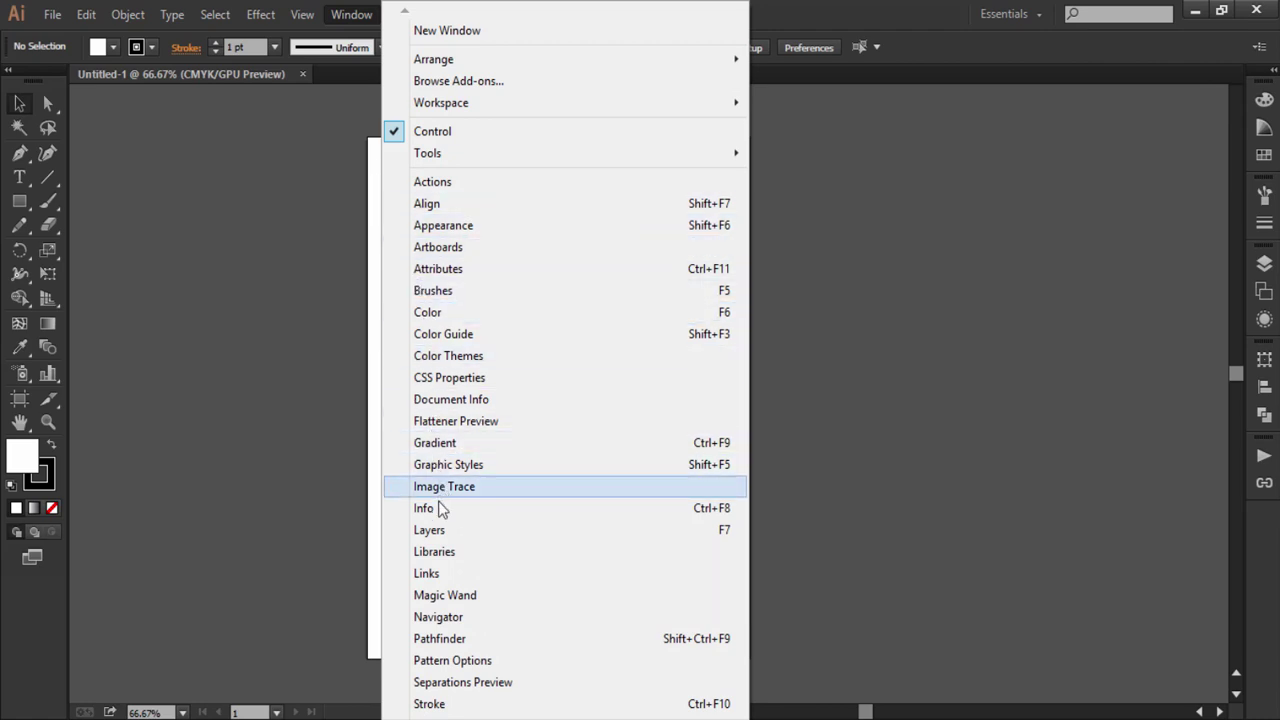
left_click(441, 508)
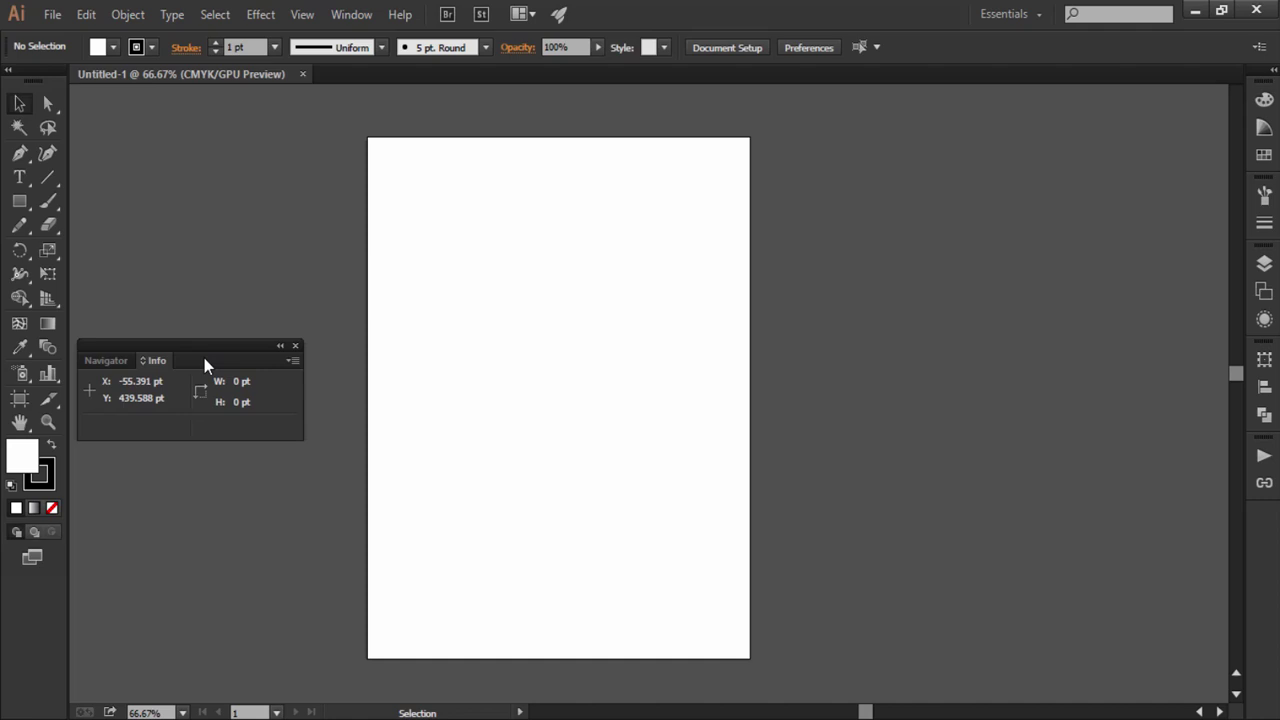
left_click_drag(160, 362, 1258, 521)
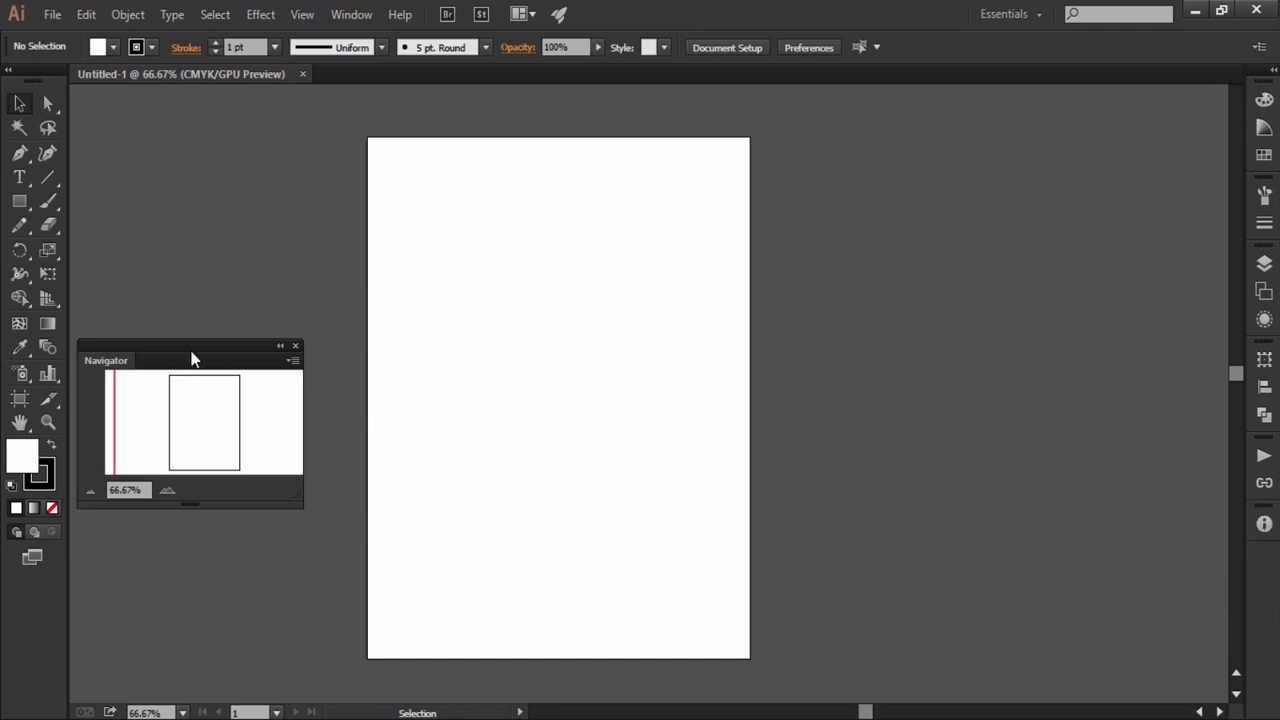
left_click_drag(193, 359, 1272, 556)
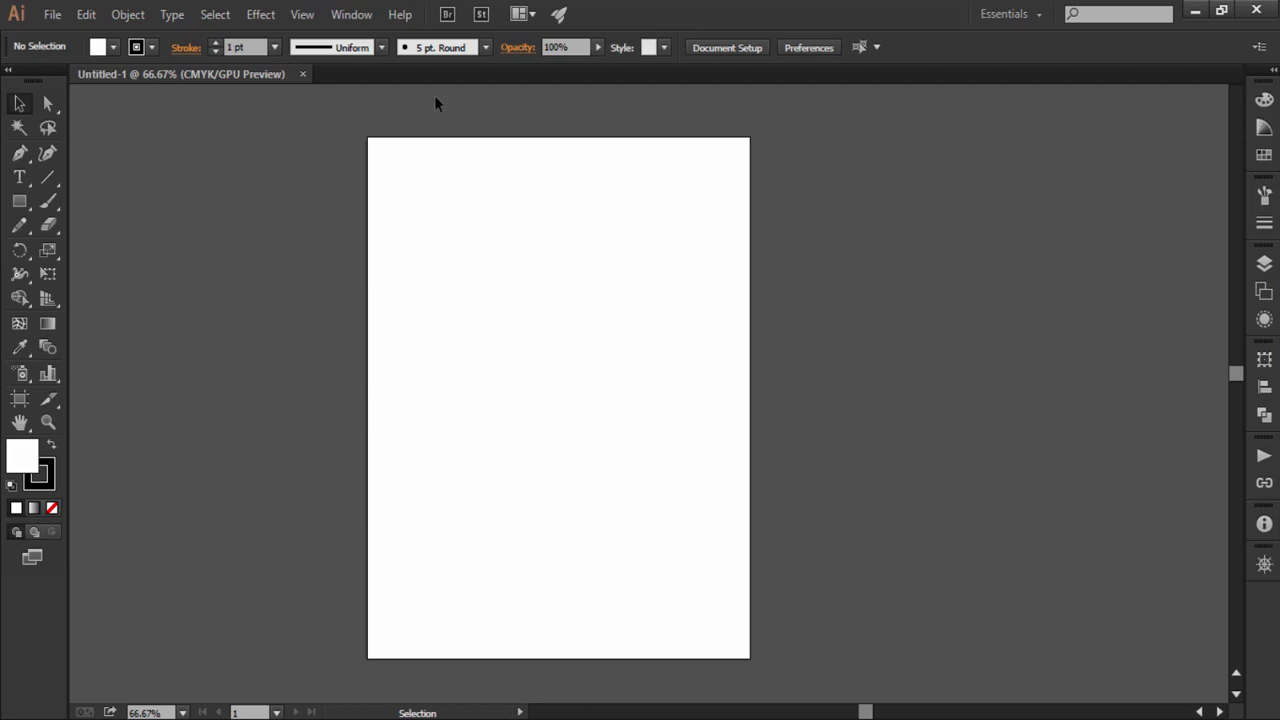
Step: Open Document Info from the Window menu and dock it with Attributes in the icon column
left_click(341, 19)
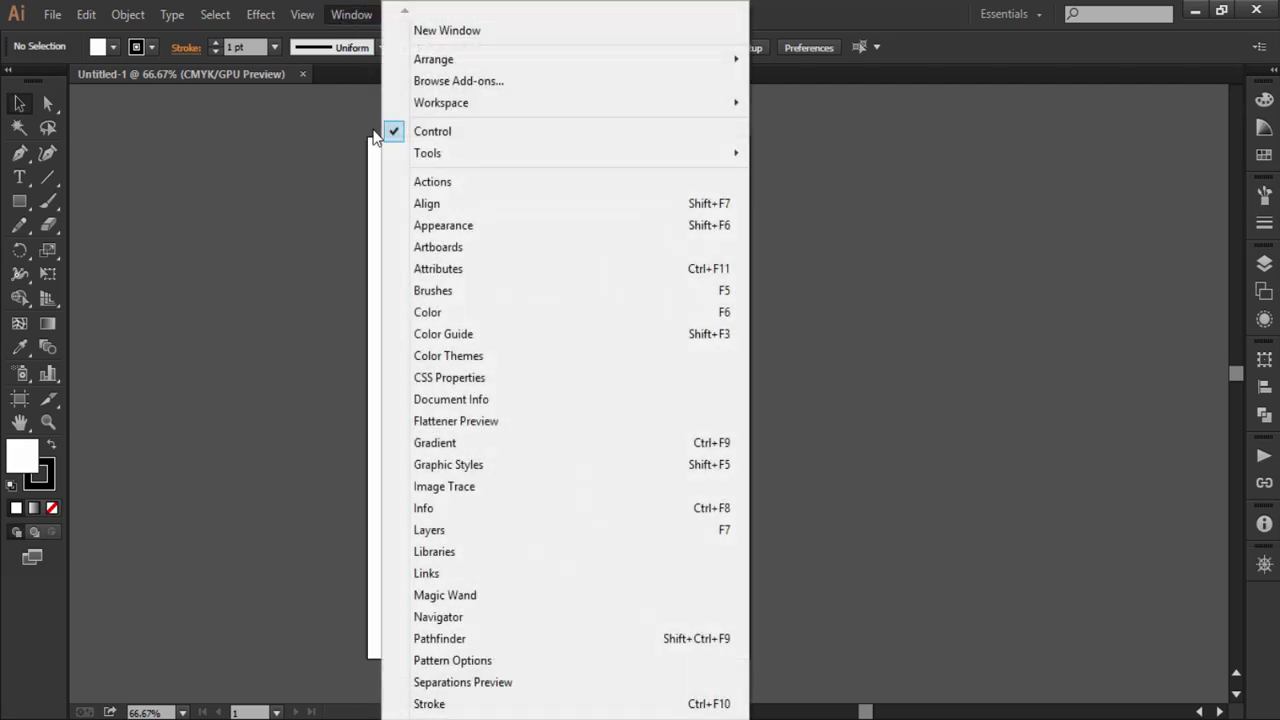
left_click(410, 404)
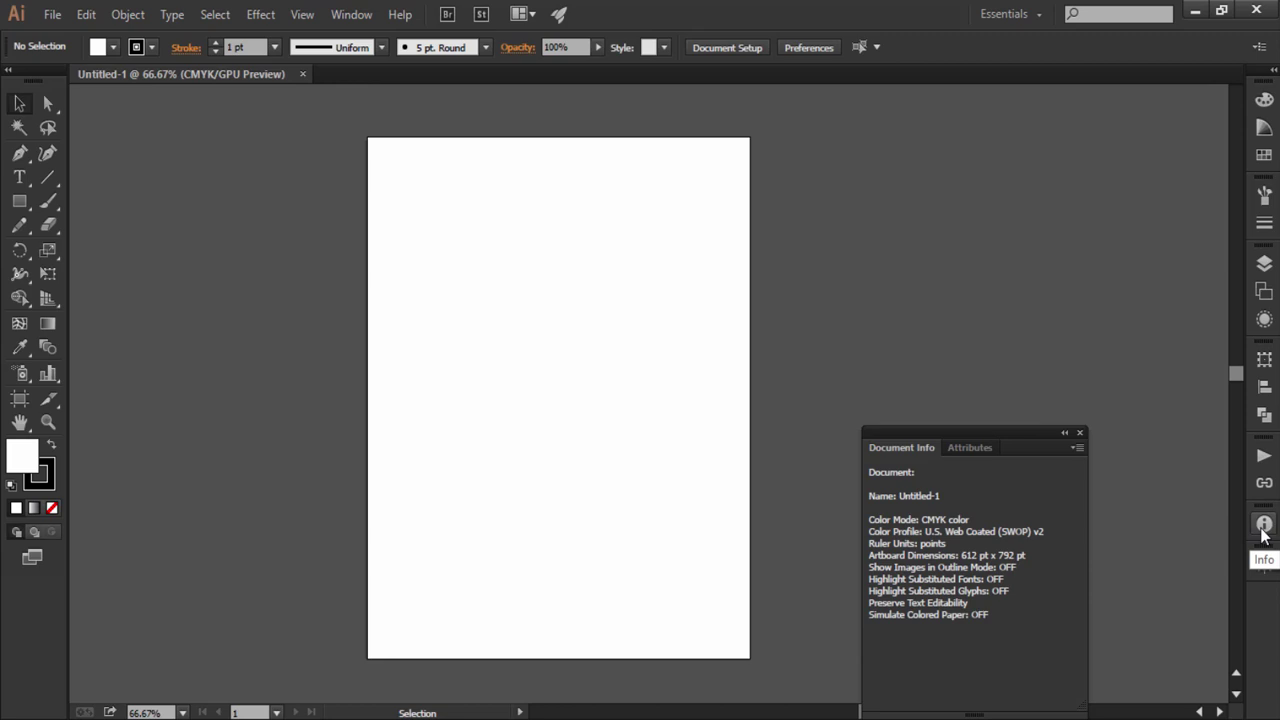
left_click_drag(998, 441, 1266, 516)
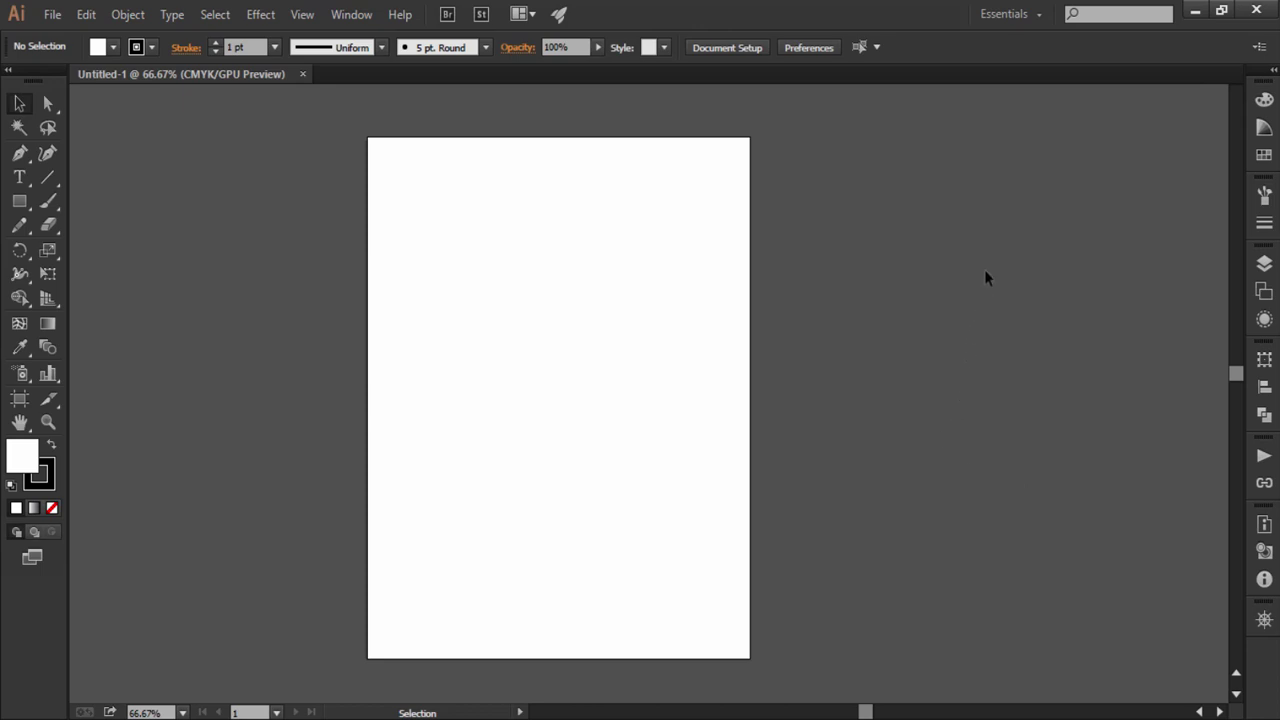
Step: Save the current layout as a new workspace named 'knack', then reopen the workspace list
left_click(1037, 18)
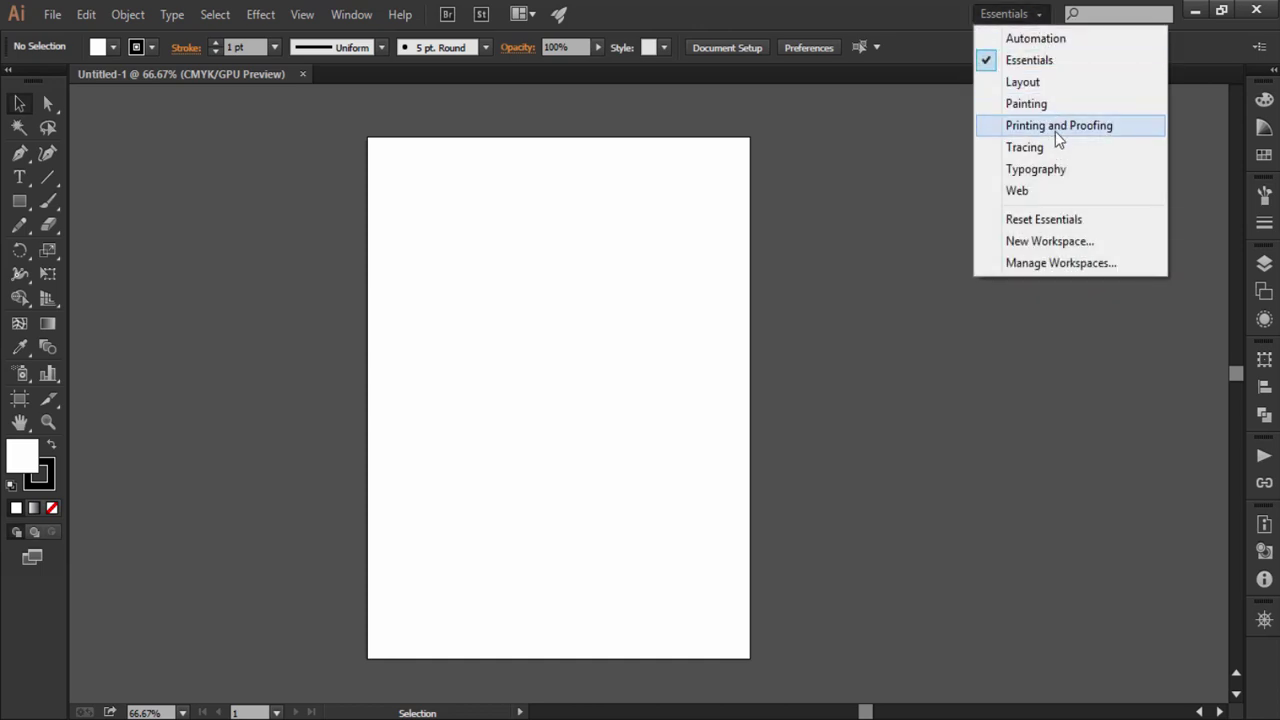
left_click(1060, 241)
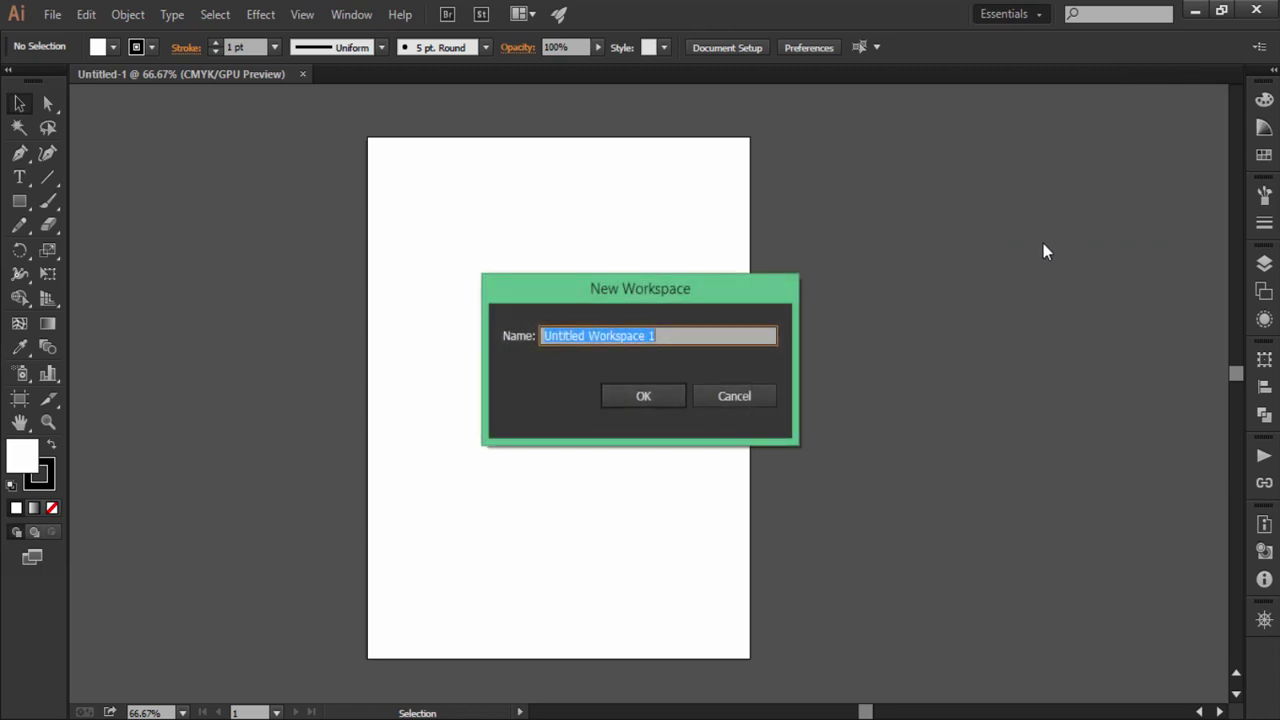
type("knack")
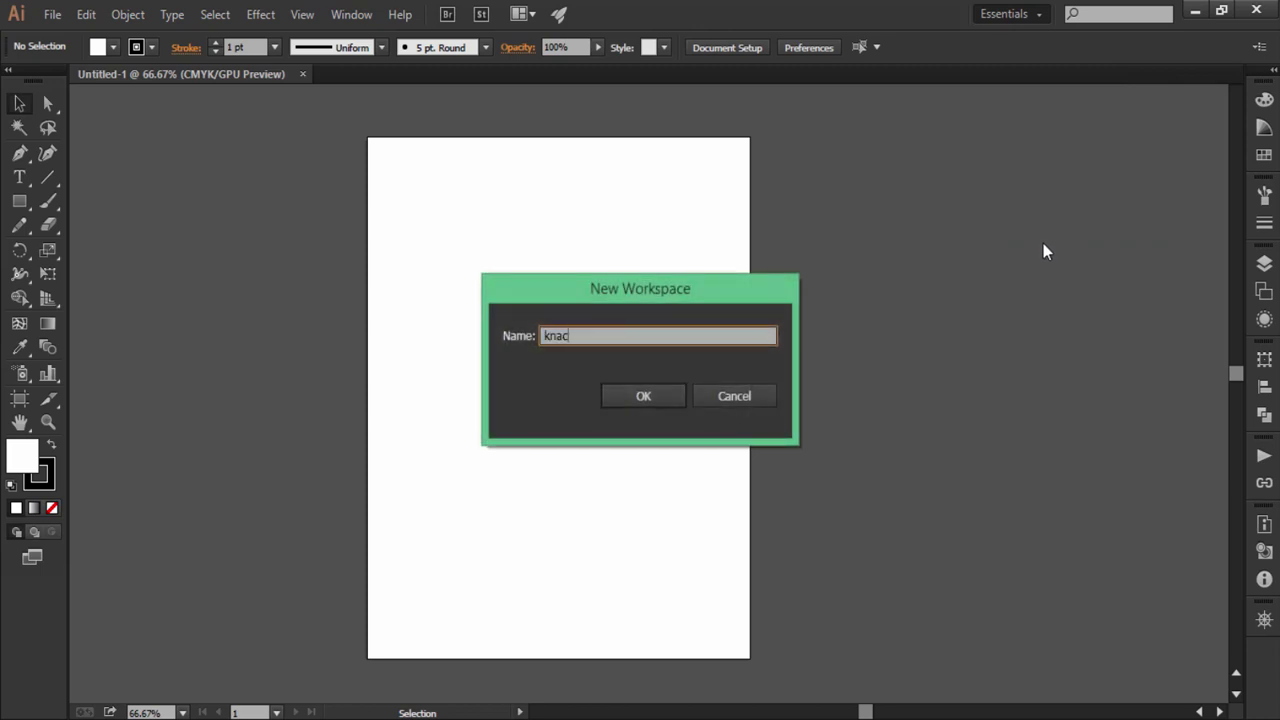
left_click(675, 392)
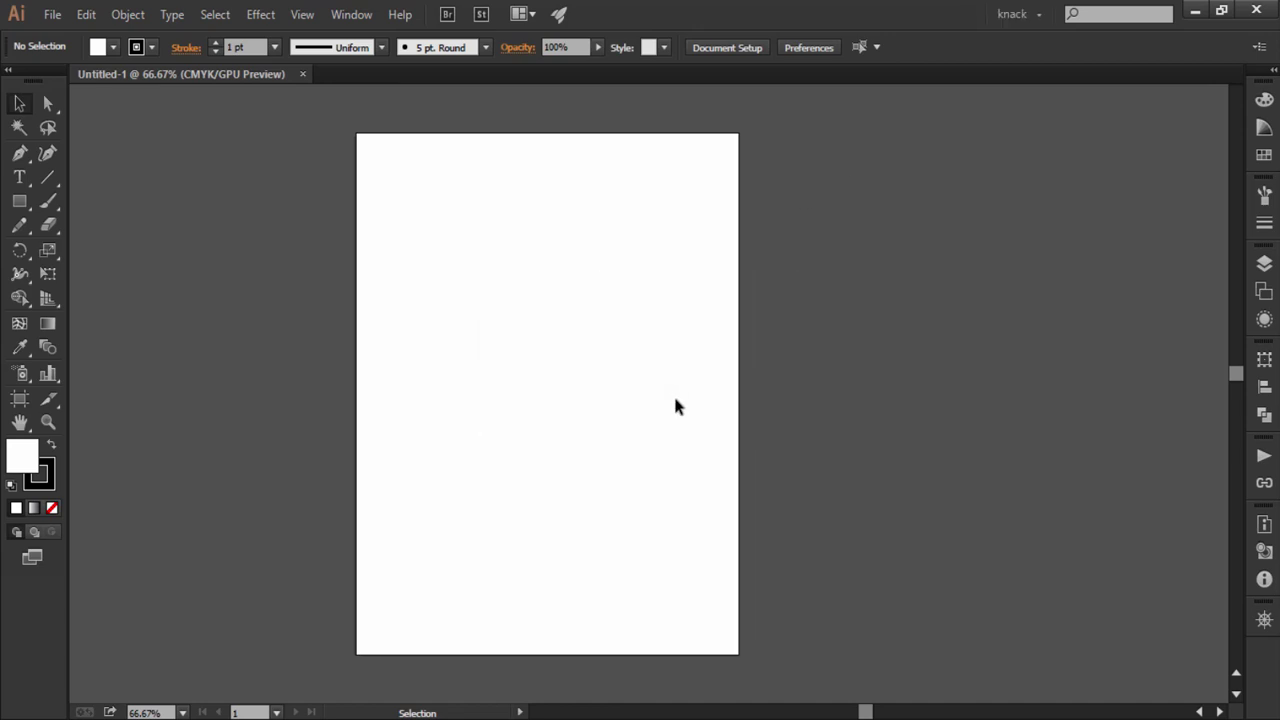
left_click(1016, 19)
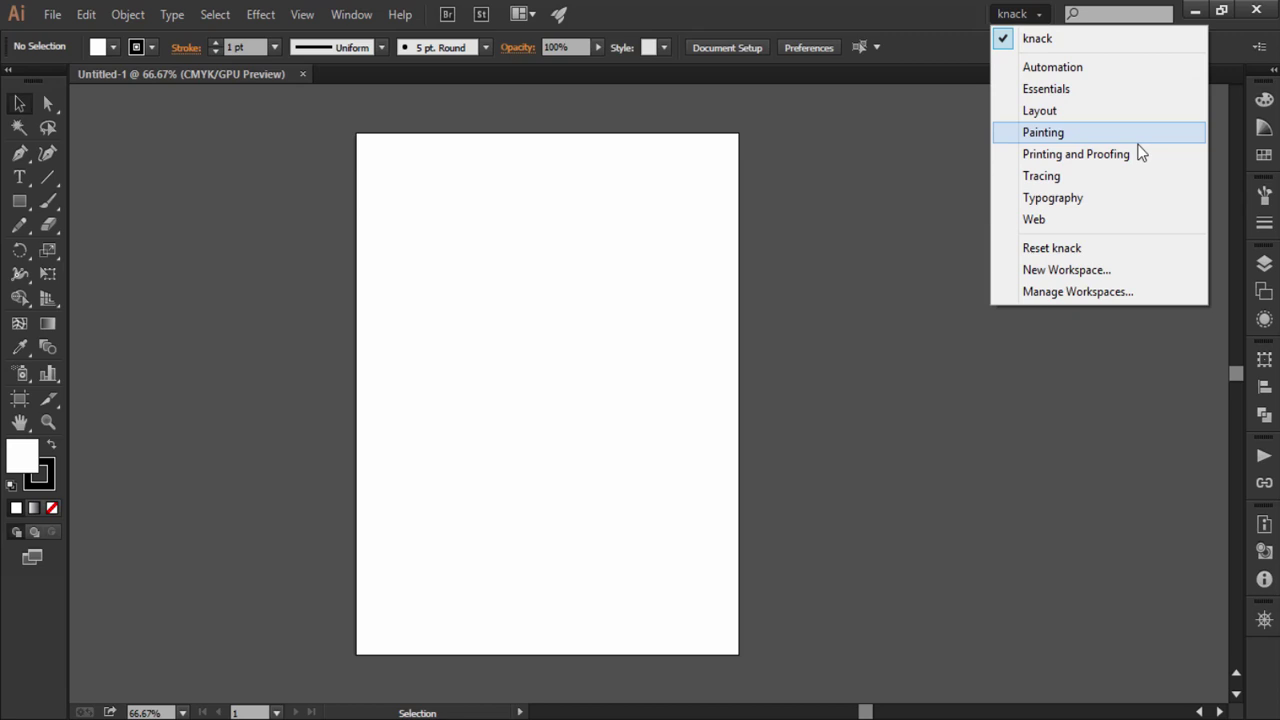
Step: Open Manage Workspaces, select knack, and cancel without renaming or deleting it
left_click(1141, 296)
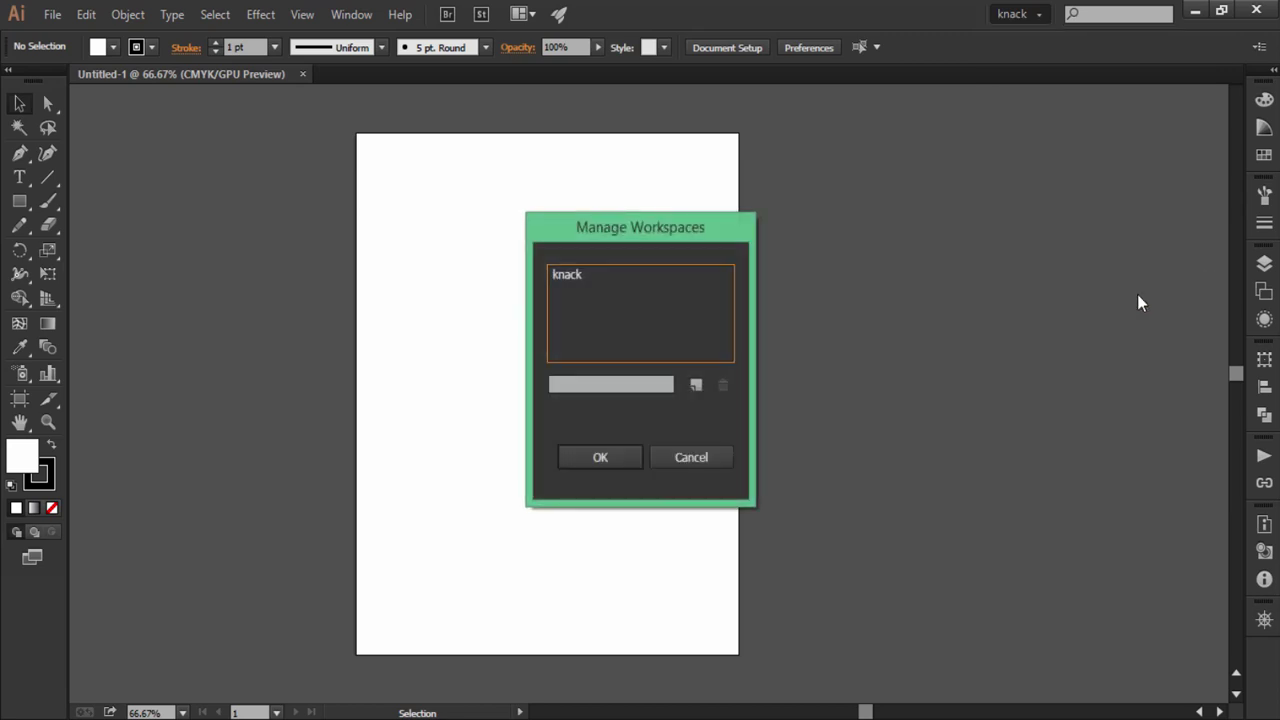
left_click(585, 277)
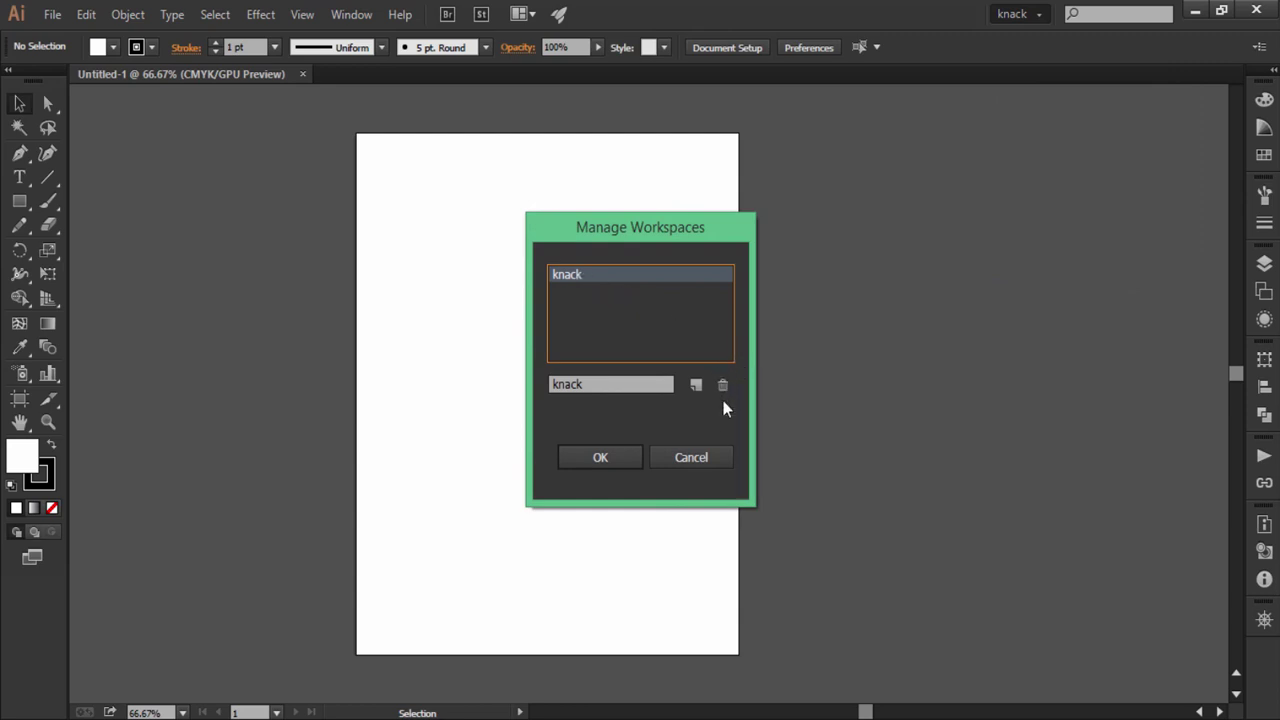
left_click(712, 456)
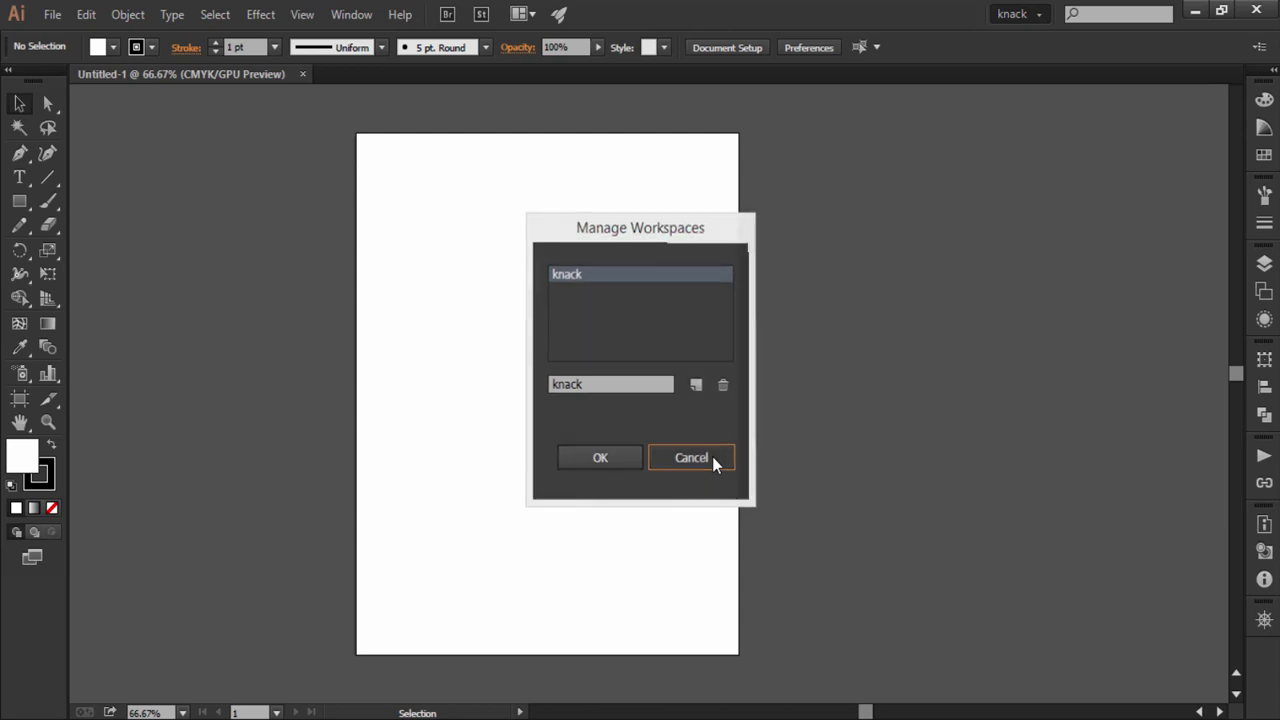
Step: Close the Layers and Actions panel groups, then choose Reset knack to restore the saved panel layout
left_click(1040, 15)
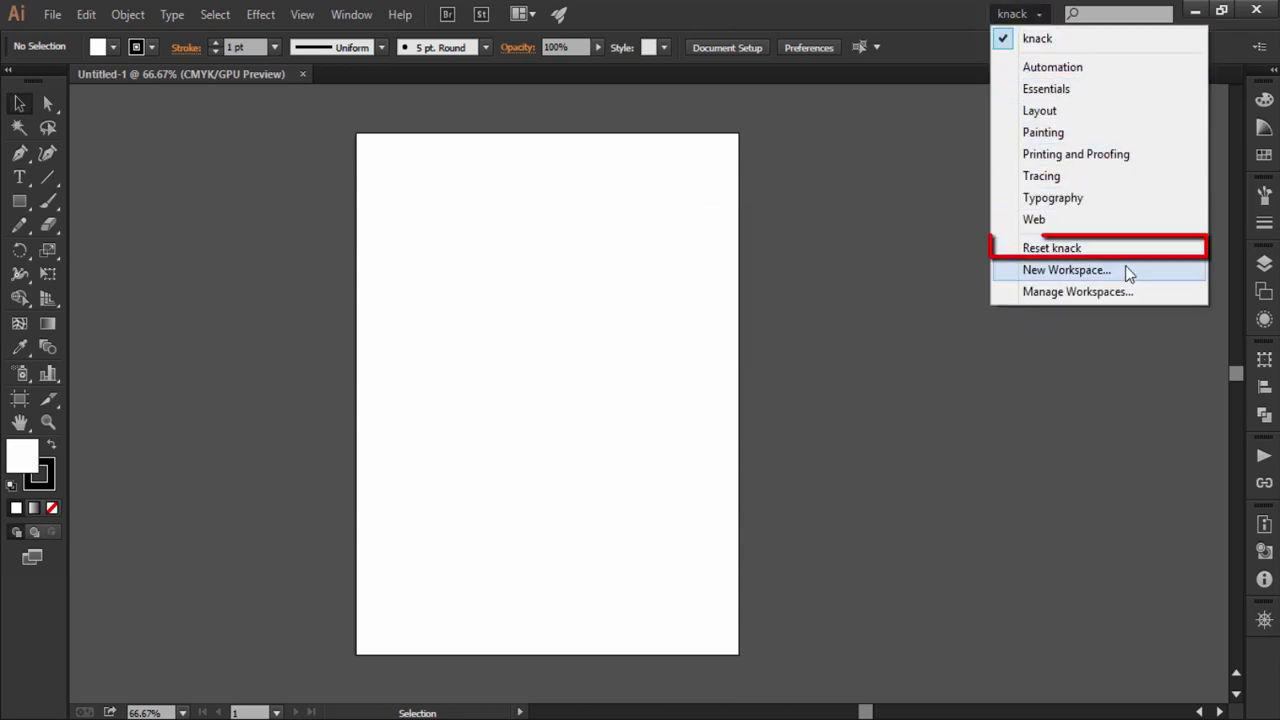
left_click(1132, 327)
left_click(1262, 294)
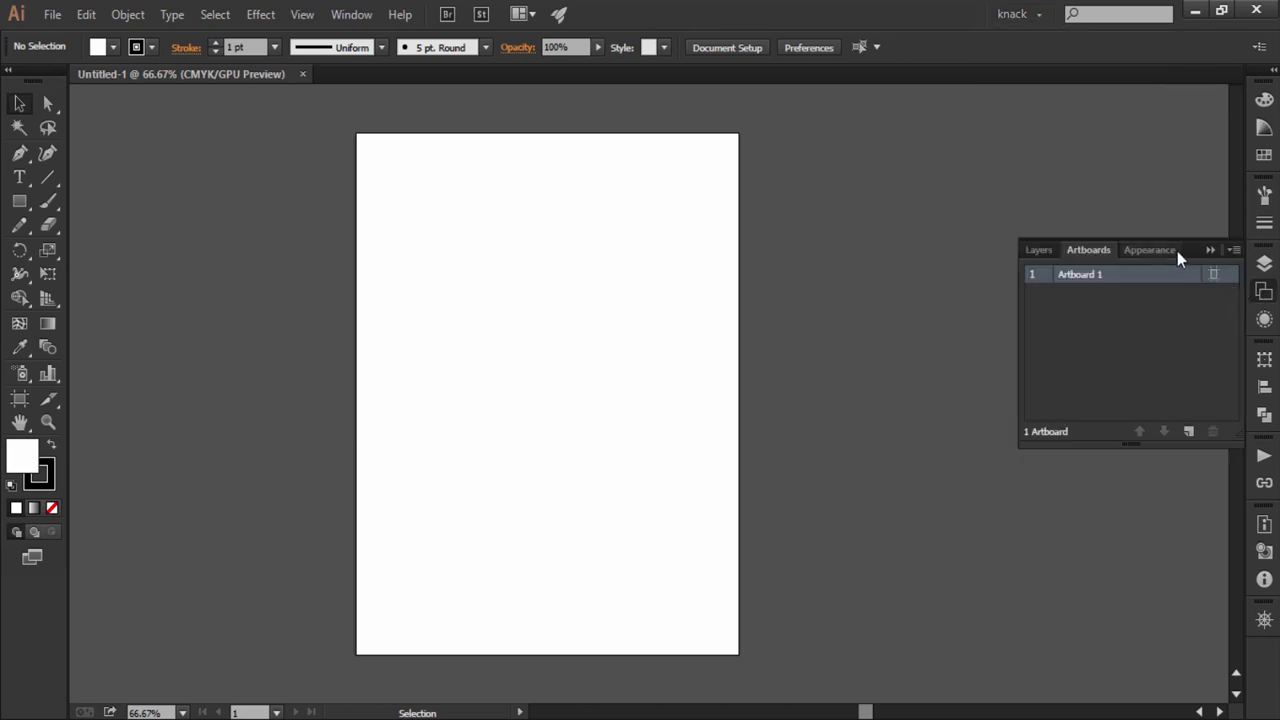
left_click_drag(1189, 254, 1093, 305)
left_click(1088, 296)
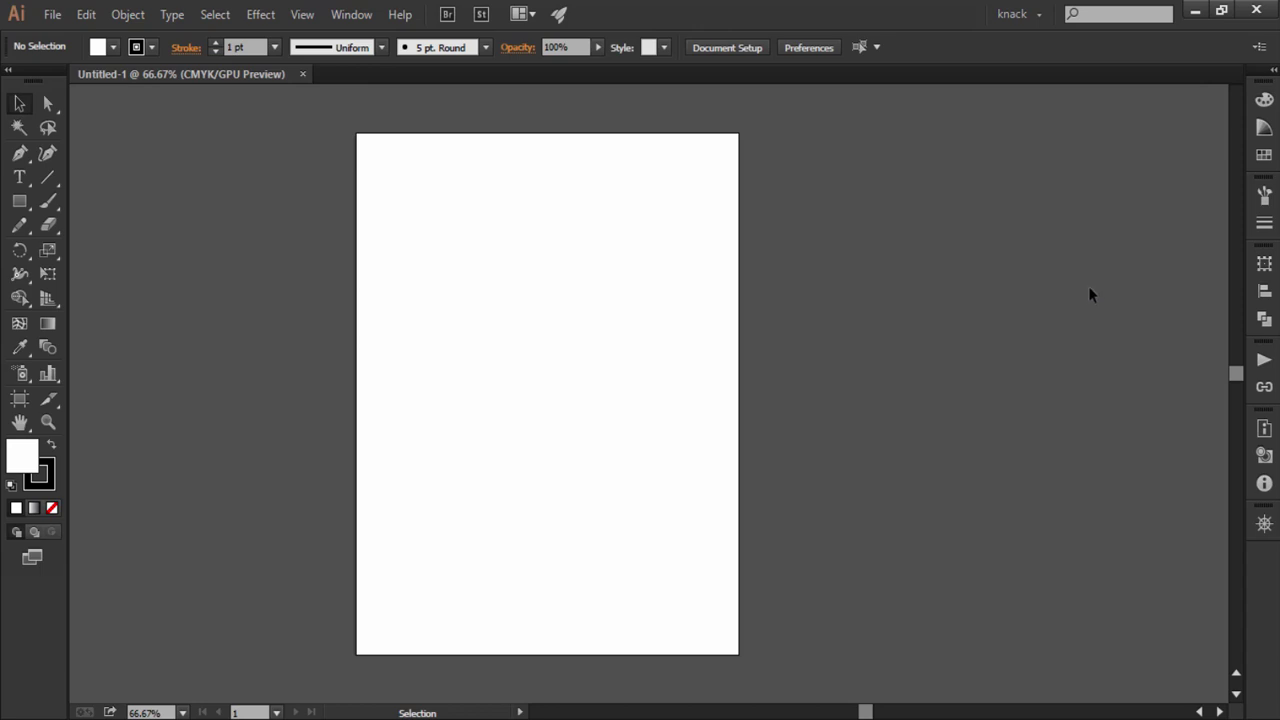
left_click(1264, 359)
left_click_drag(1216, 349, 1086, 390)
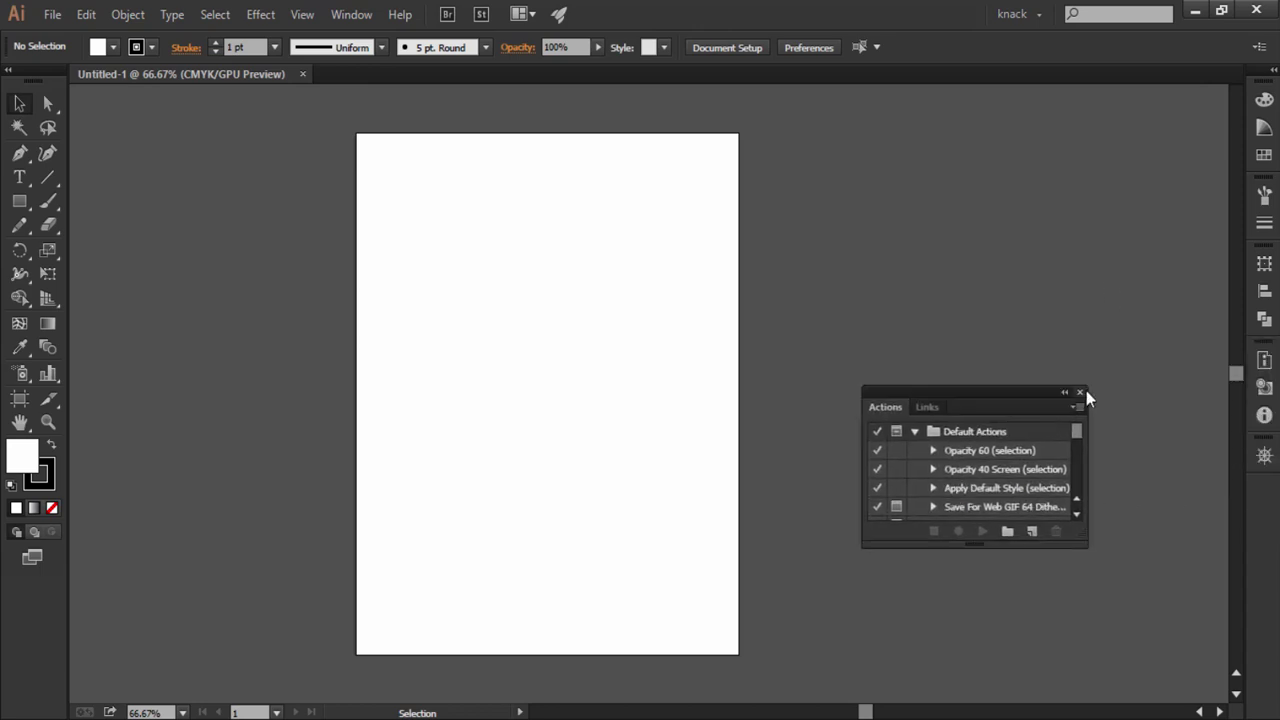
left_click(1081, 393)
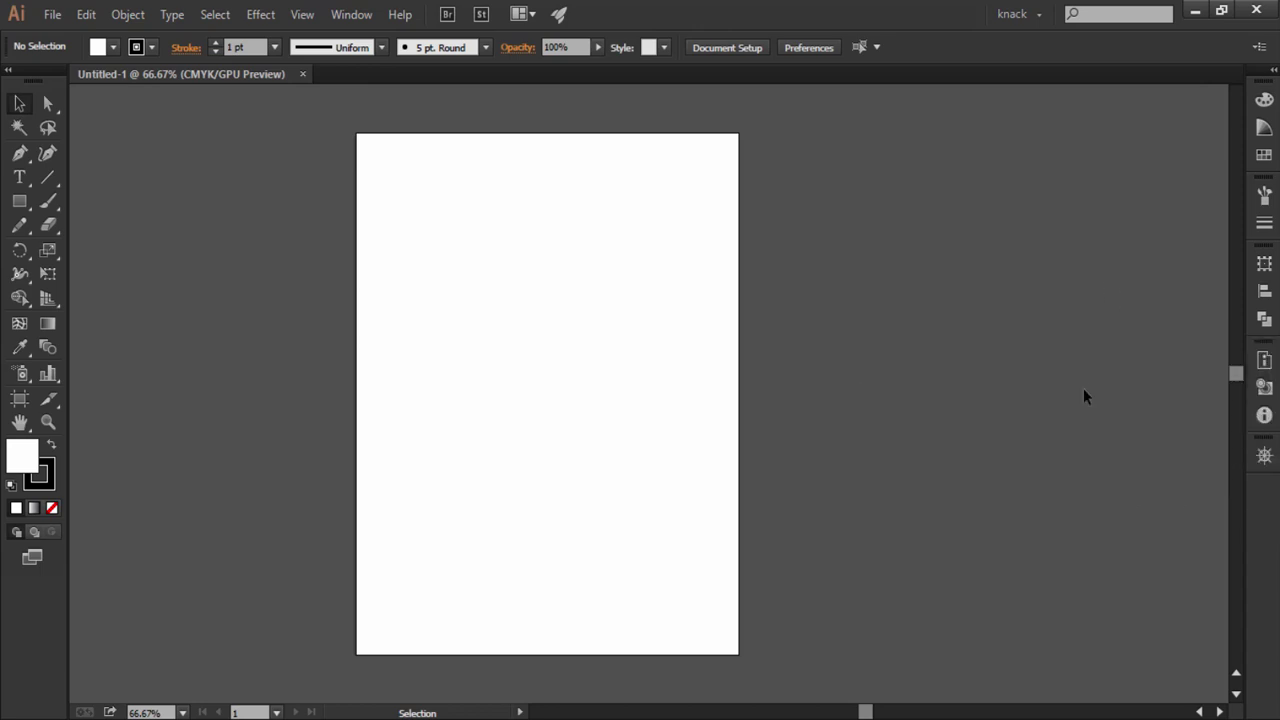
left_click(1040, 14)
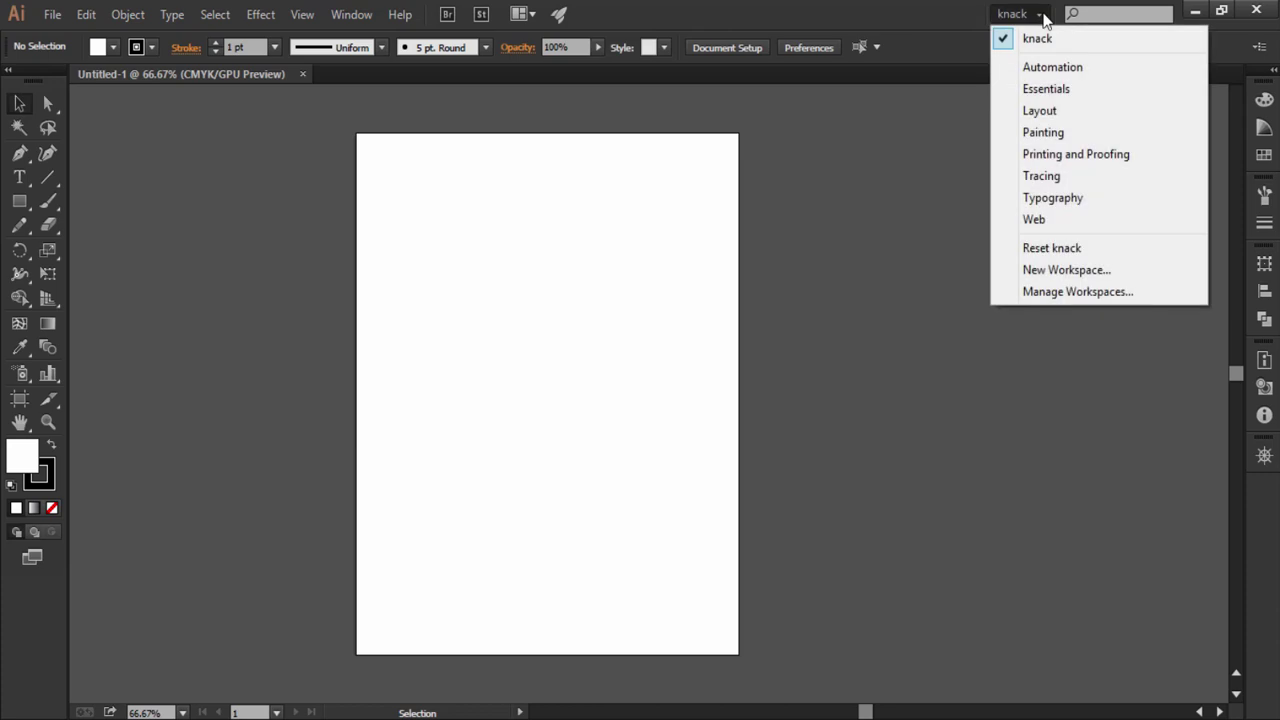
left_click(1083, 248)
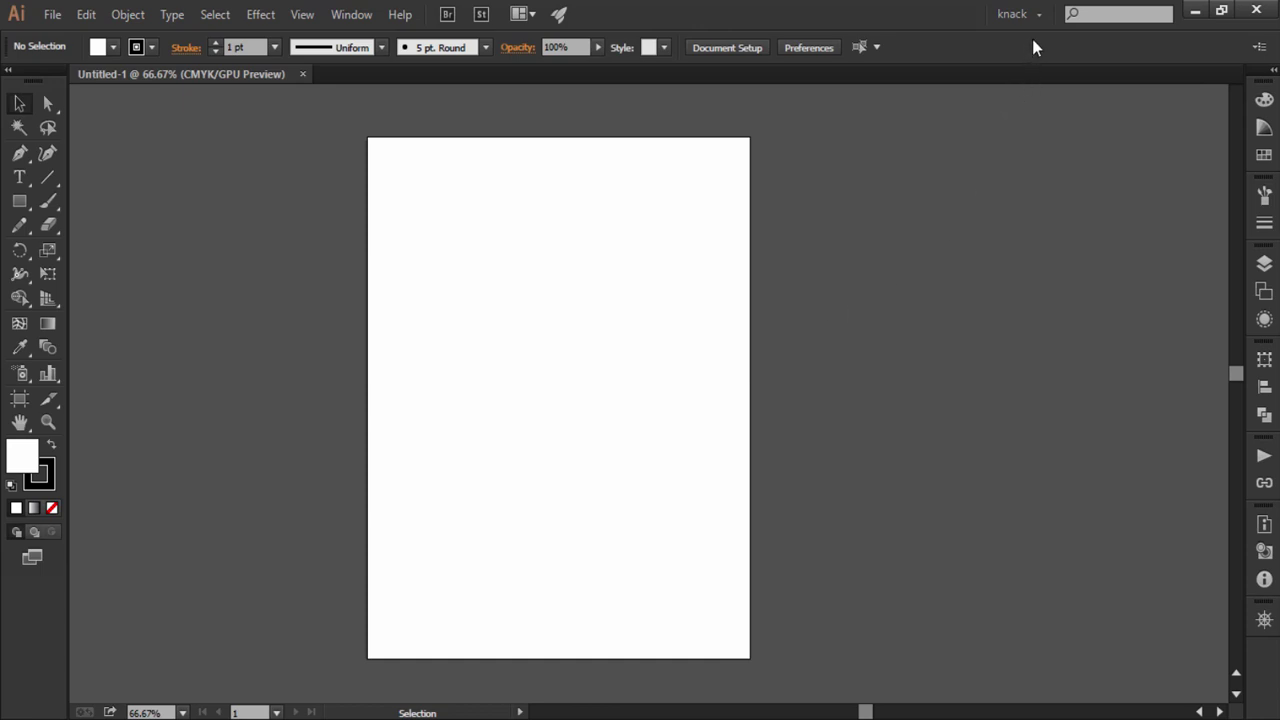
left_click(84, 15)
mouse_move(240, 679)
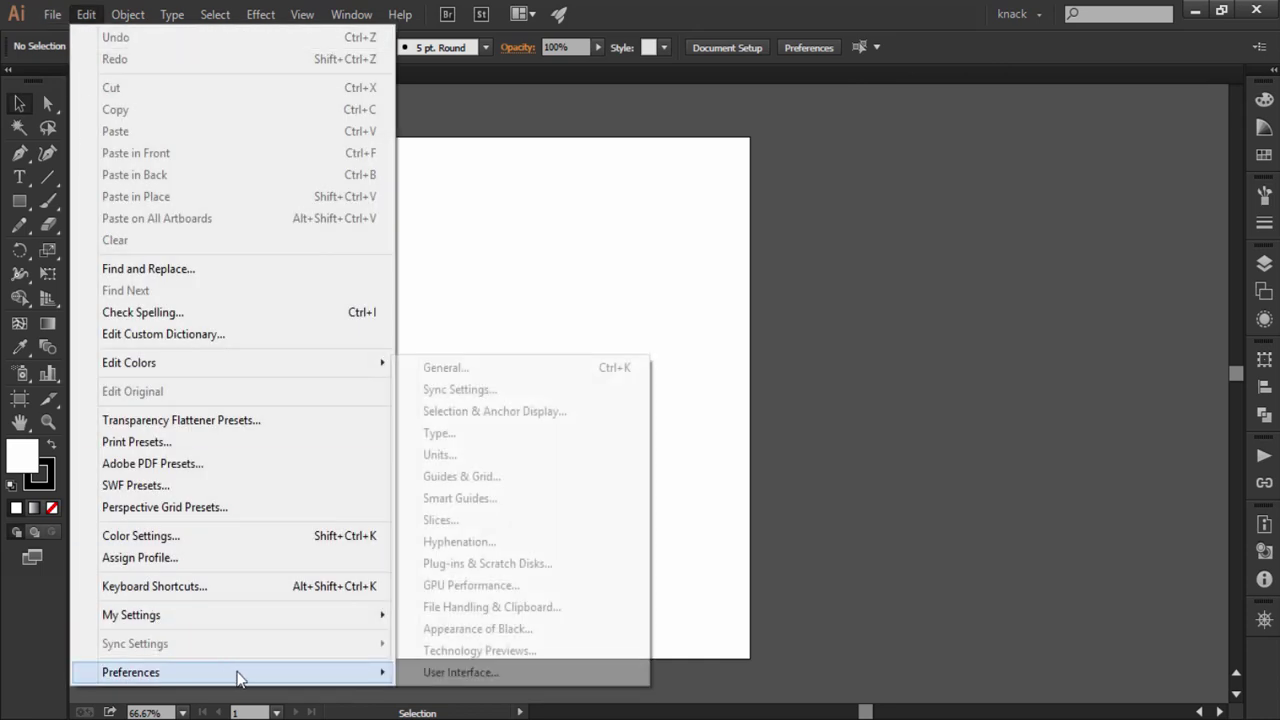
left_click(430, 673)
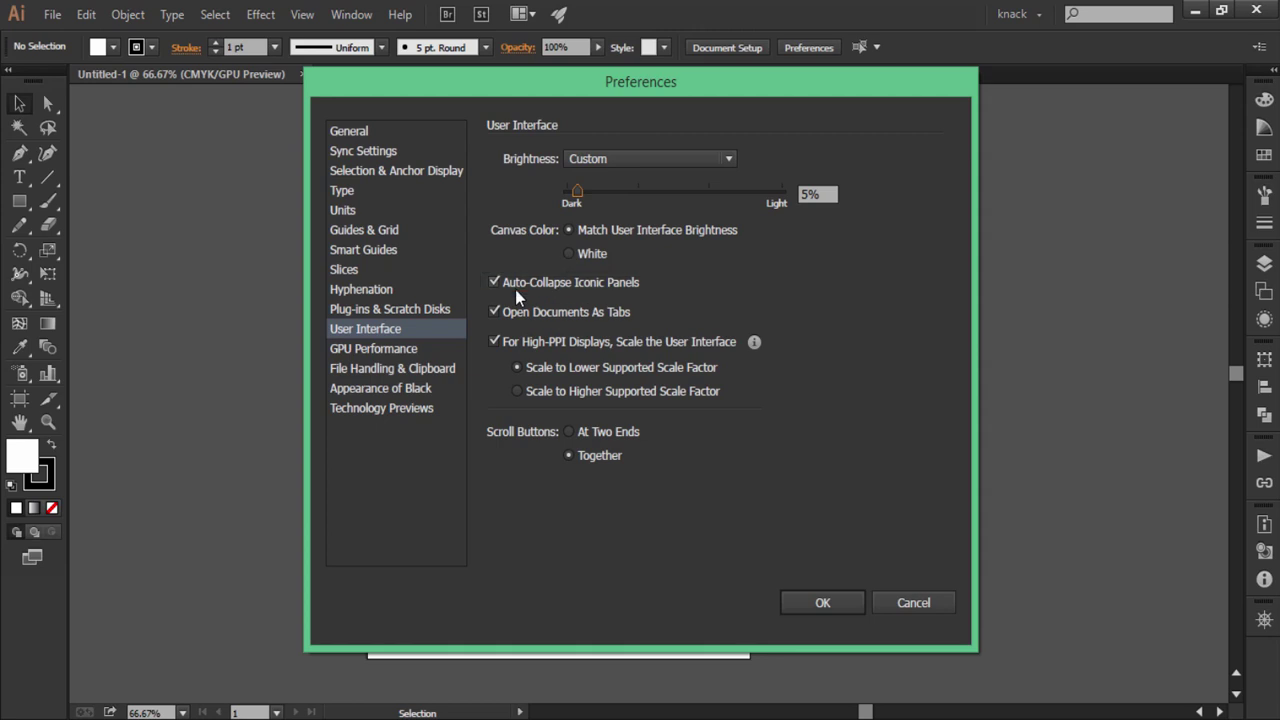
left_click(846, 602)
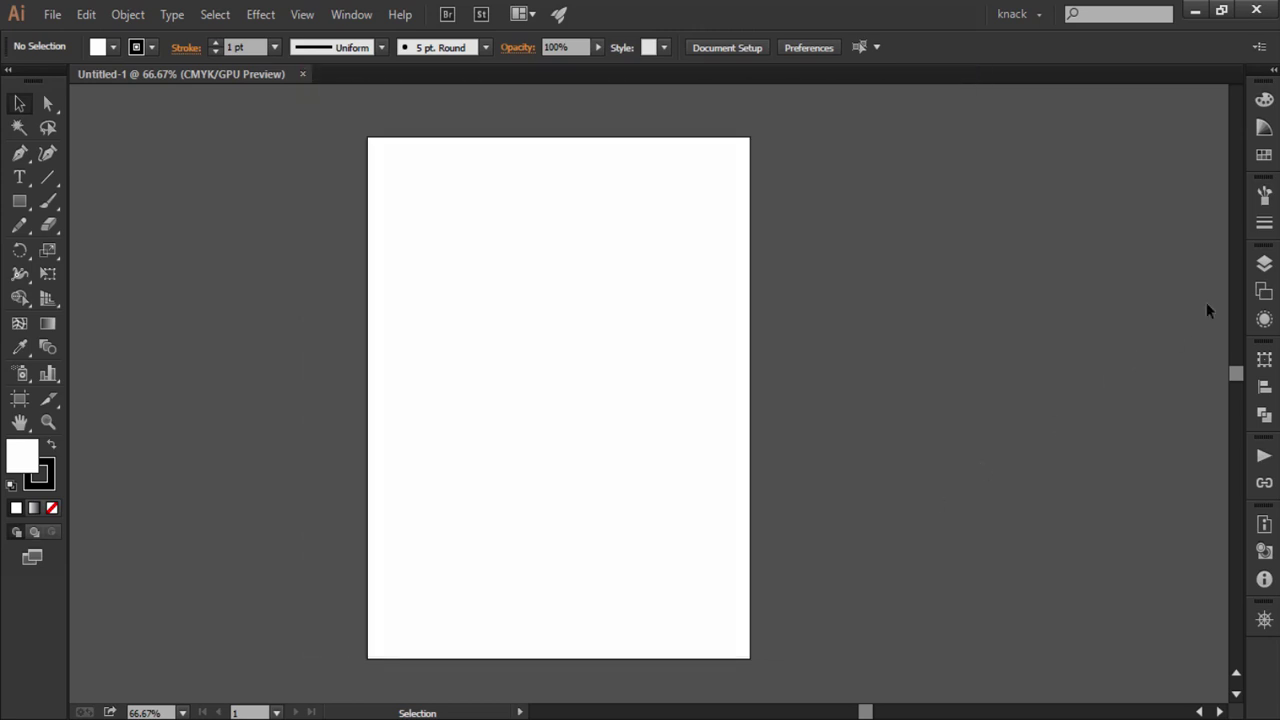
left_click(1264, 263)
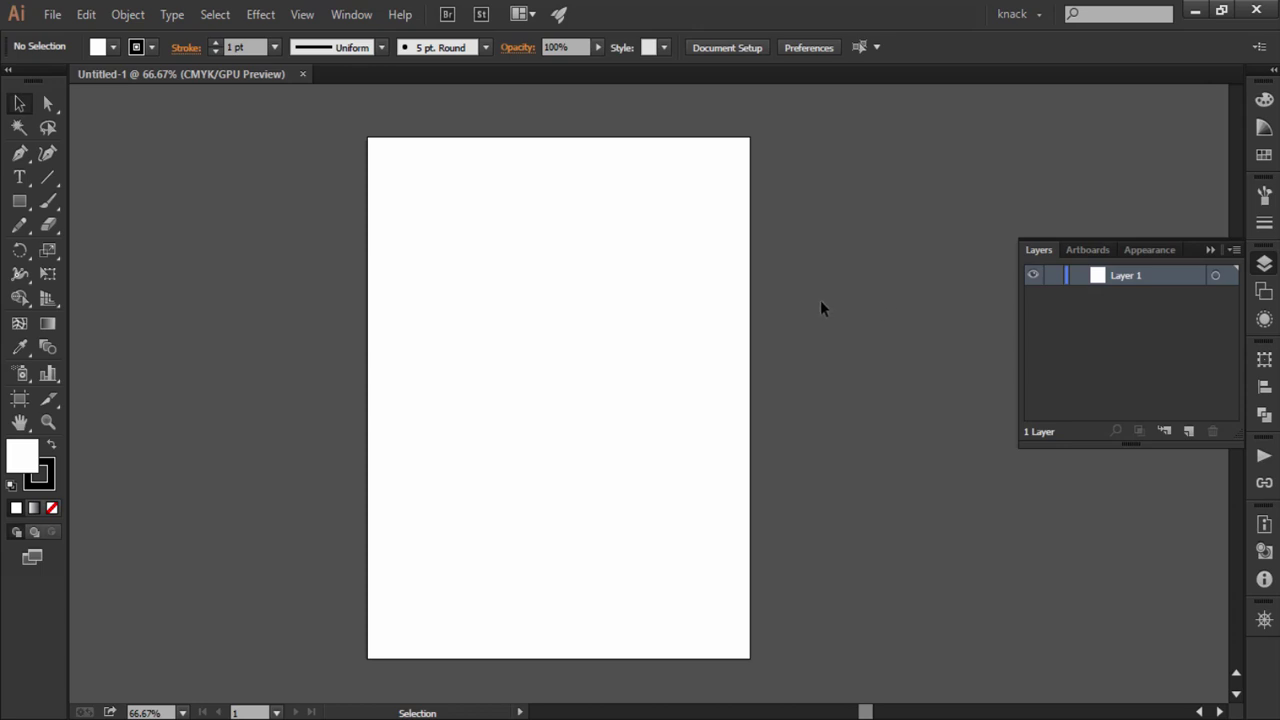
left_click(475, 283)
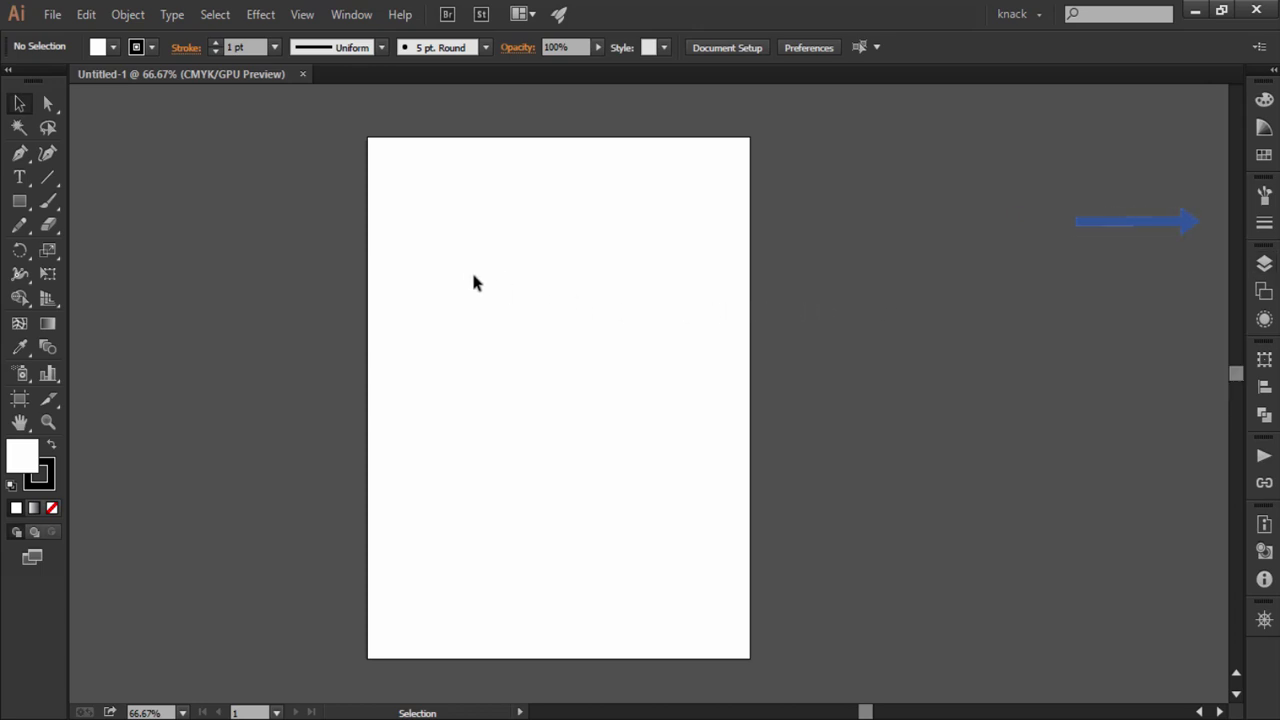
left_click_drag(463, 262, 652, 492)
Step: Uncheck Auto-Collapse Iconic Panels in User Interface preferences, then confirm Layers stays open while dragging on the artboard
left_click(86, 14)
mouse_move(177, 676)
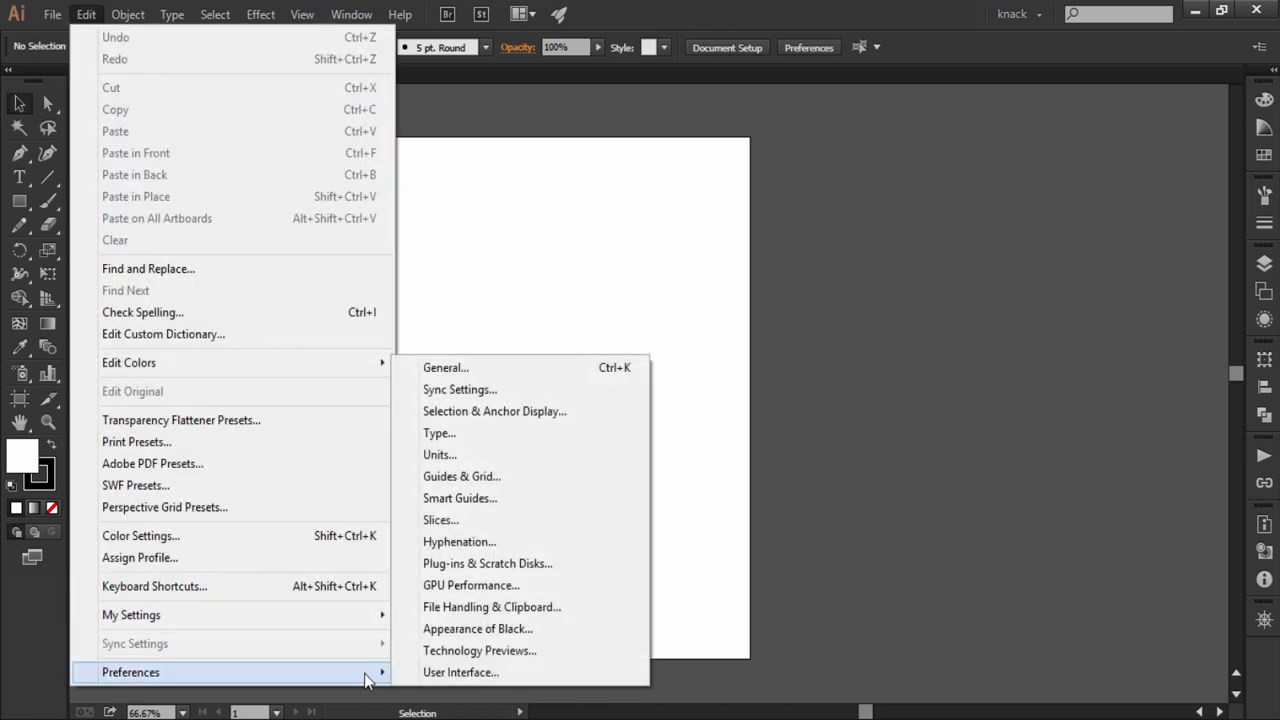
left_click(409, 672)
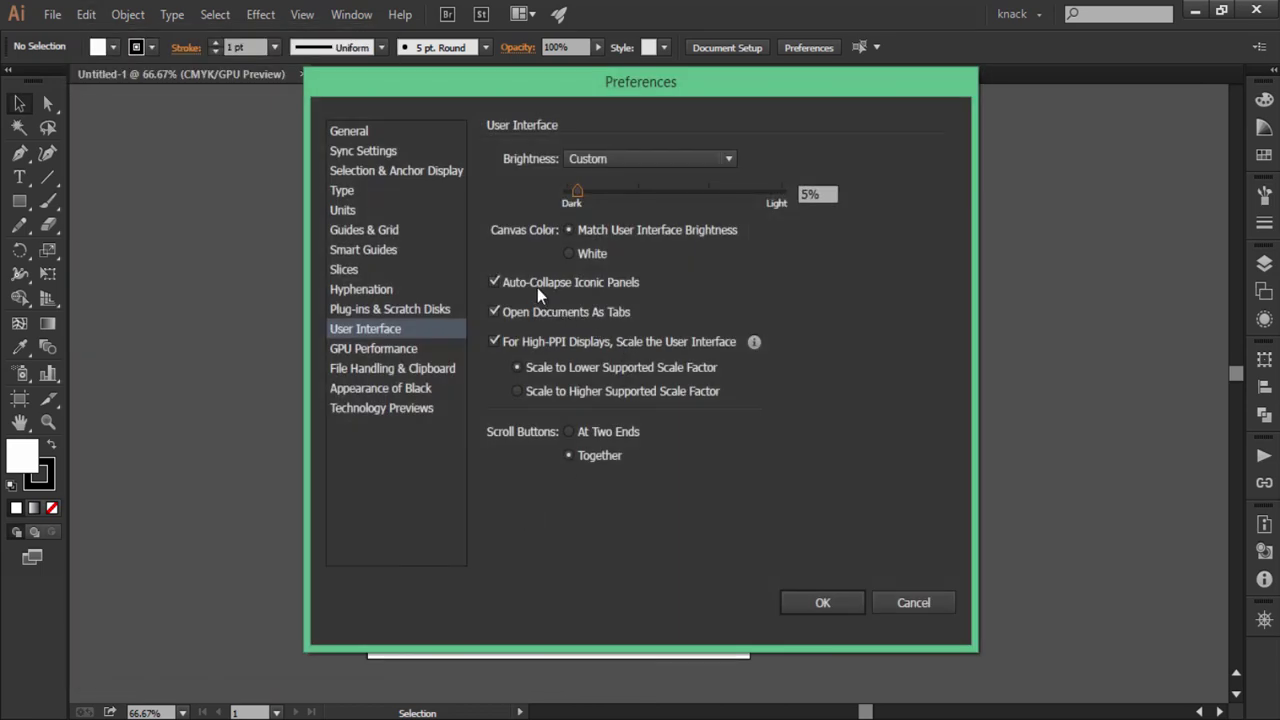
left_click(535, 284)
left_click(800, 605)
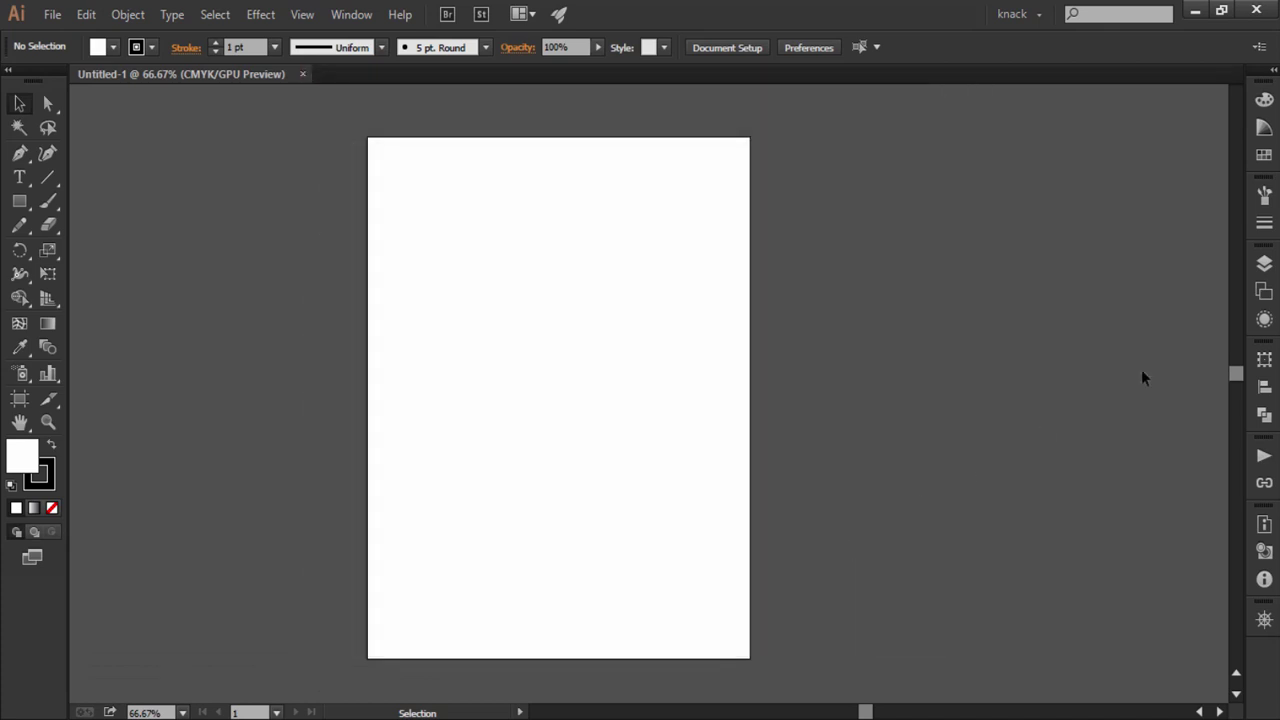
left_click(1264, 263)
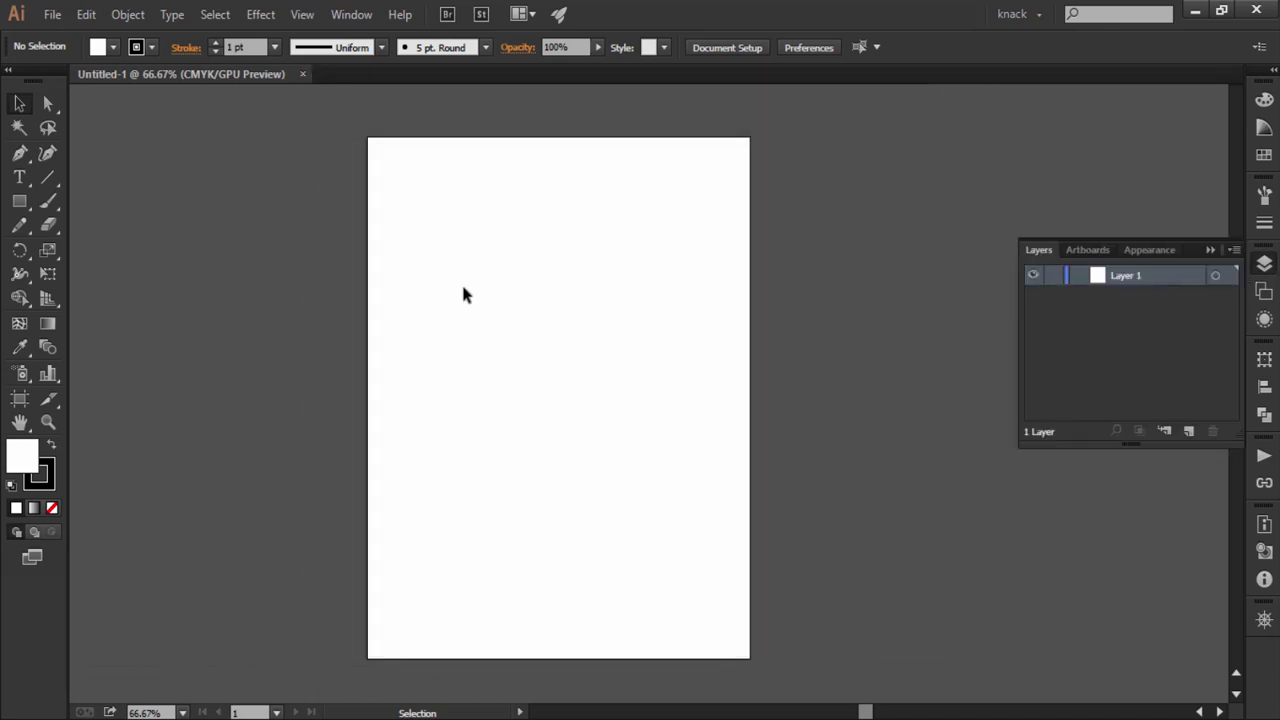
left_click_drag(463, 287, 615, 482)
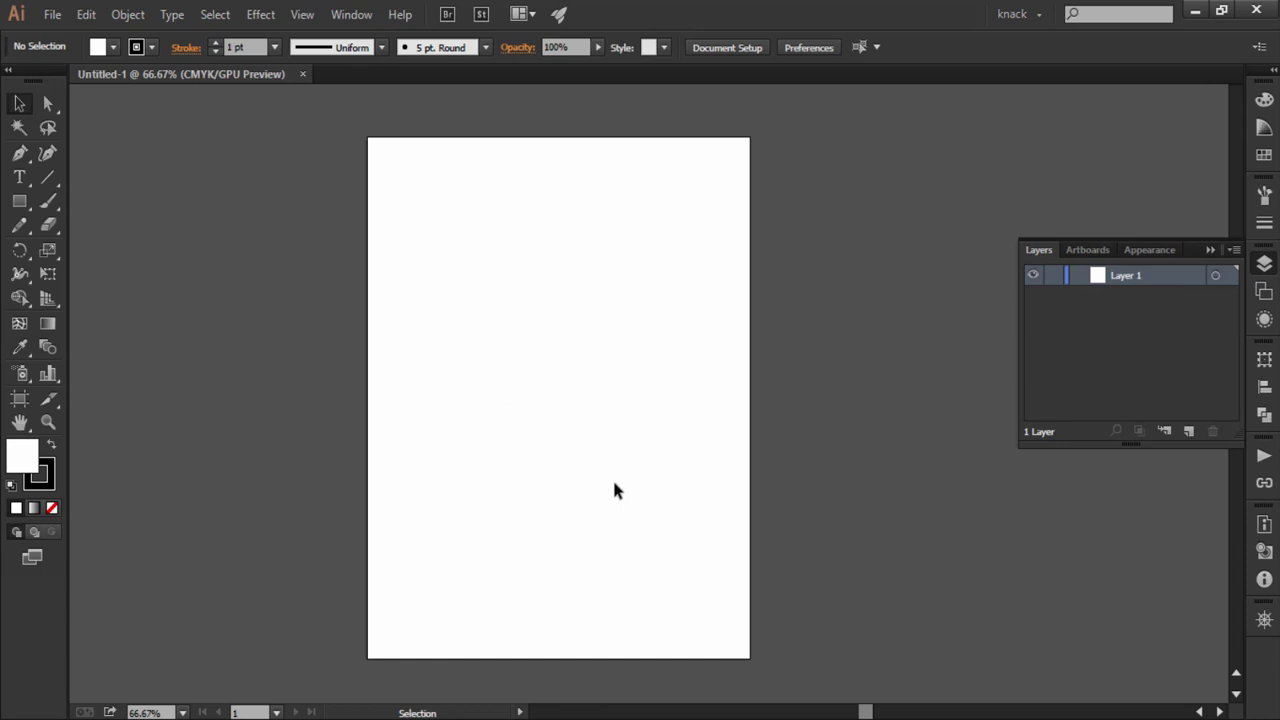